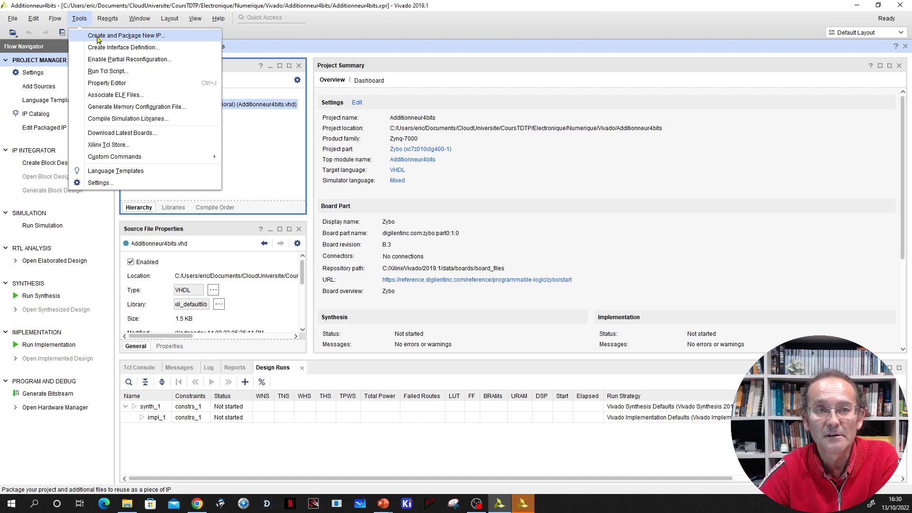
- Start the Create and Package New IP wizard and choose to package the current project
{"action": "left_click", "coordinate": [98, 38]}
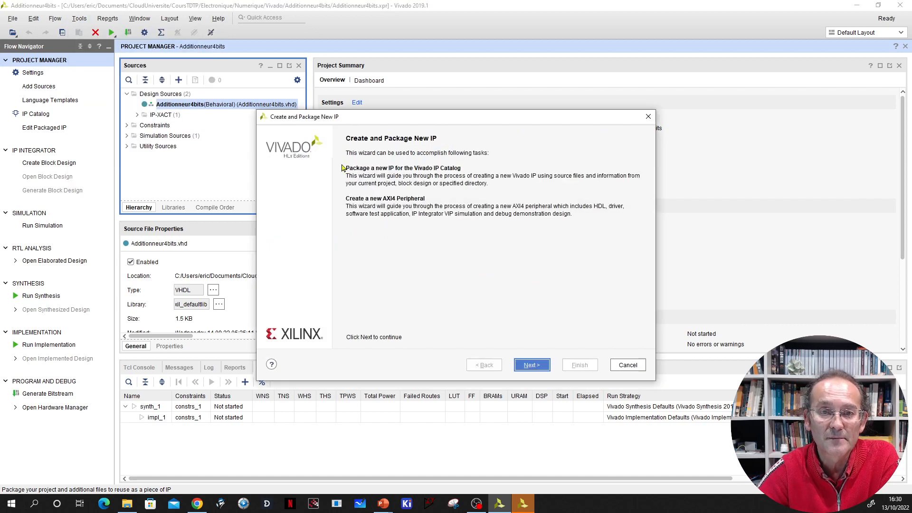
{"action": "left_click", "coordinate": [531, 365]}
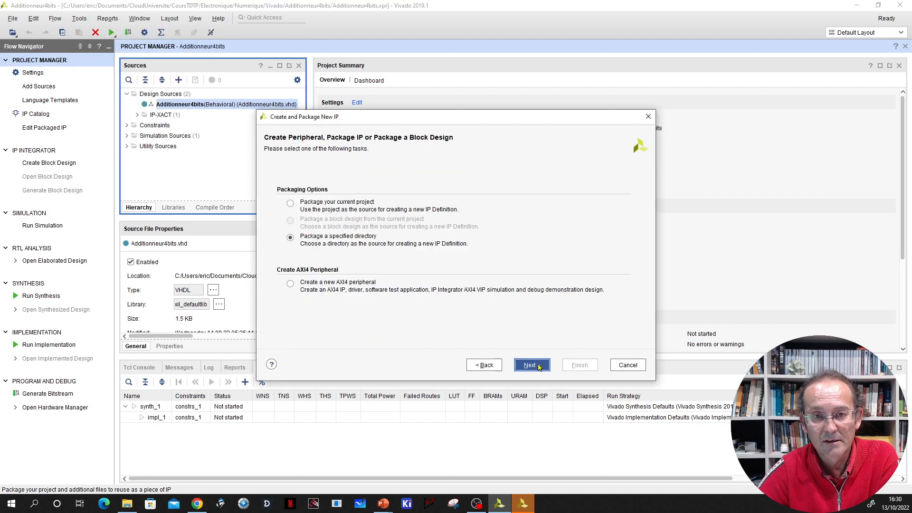
{"action": "left_click", "coordinate": [291, 204]}
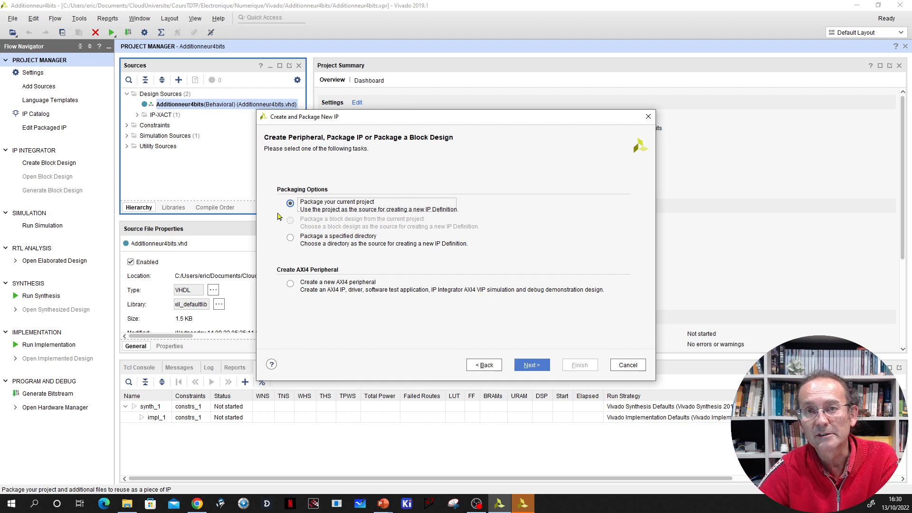
{"action": "left_click", "coordinate": [532, 365]}
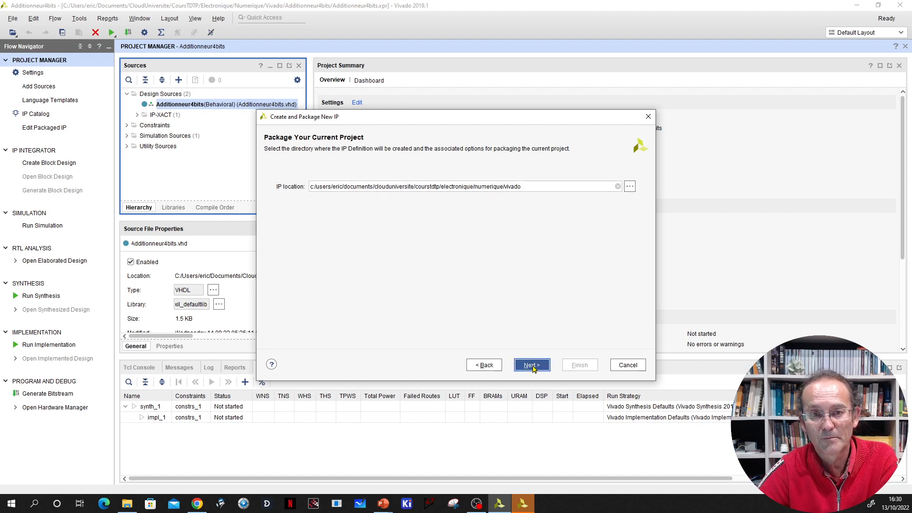
- Browse for the IP location and create a new folder named MesIPs inside the vivado folder
{"action": "left_click", "coordinate": [630, 186]}
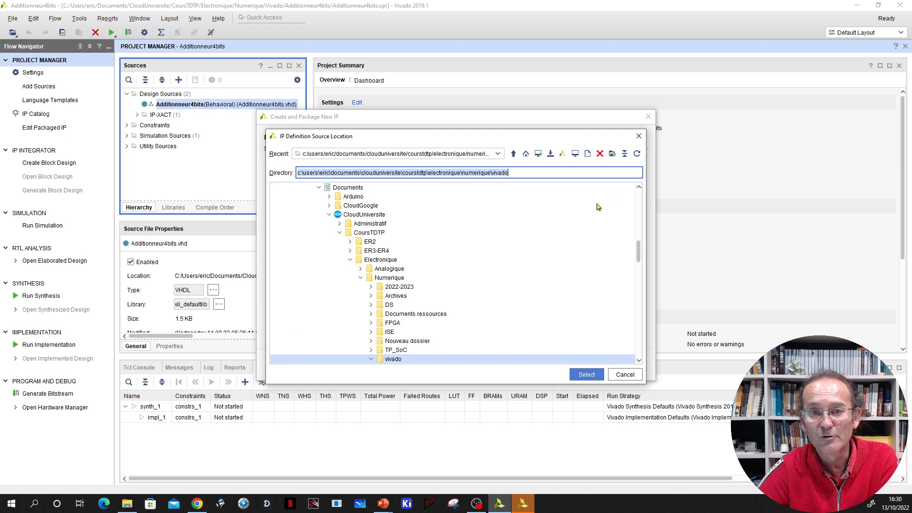
{"action": "scroll", "coordinate": [466, 323], "scroll_direction": "down", "scroll_amount": 2}
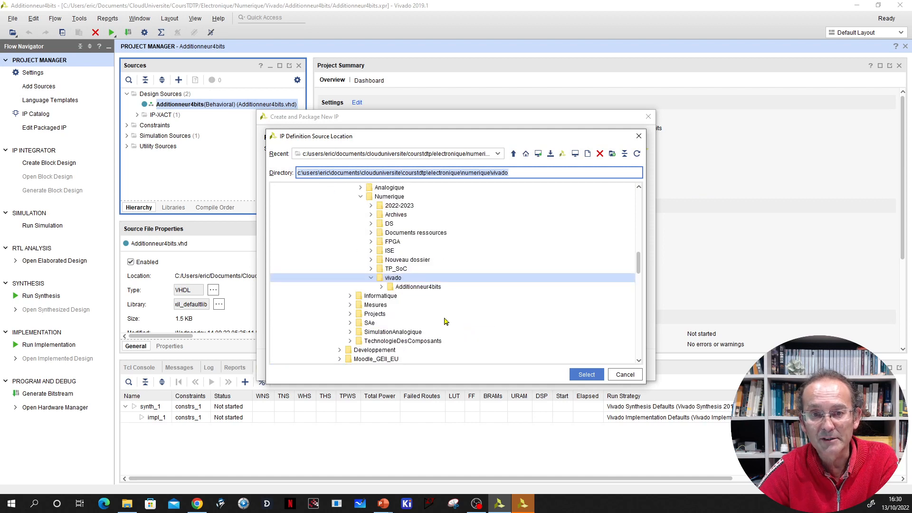
{"action": "left_click", "coordinate": [394, 279]}
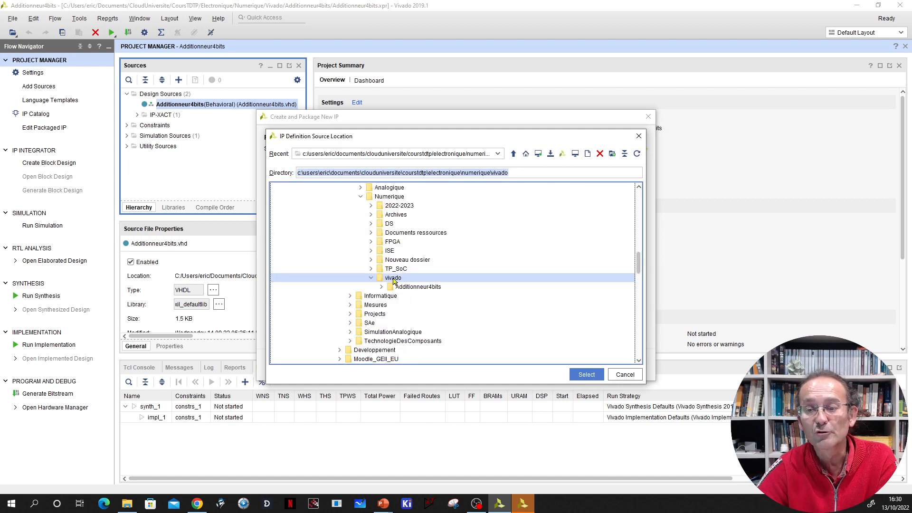
{"action": "left_click", "coordinate": [612, 155]}
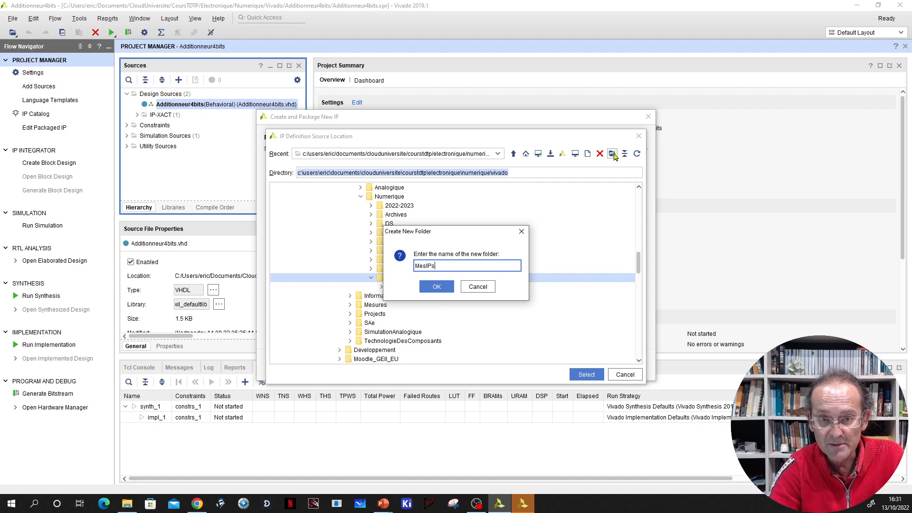
{"action": "left_click", "coordinate": [436, 288]}
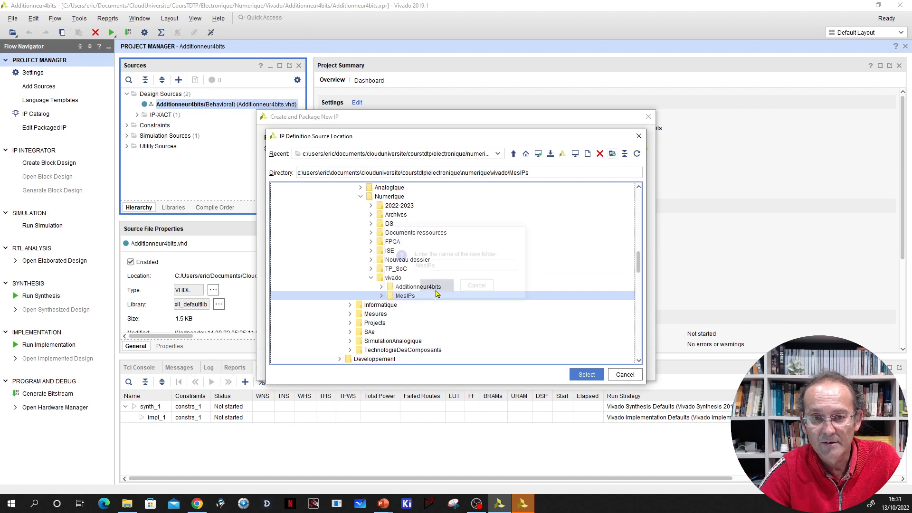
- Create a subfolder named IP_Additionneur4bits inside MesIPs and select it as the IP location
{"action": "left_click", "coordinate": [382, 296]}
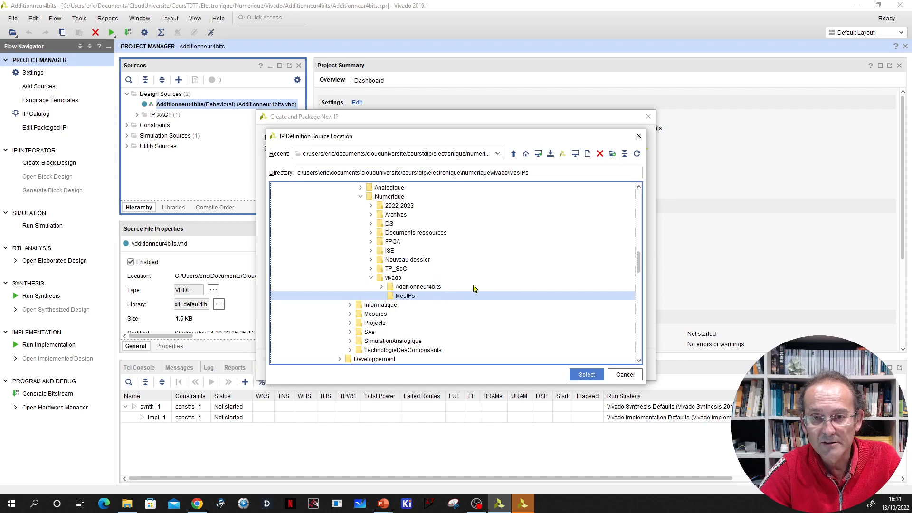
{"action": "left_click", "coordinate": [615, 156]}
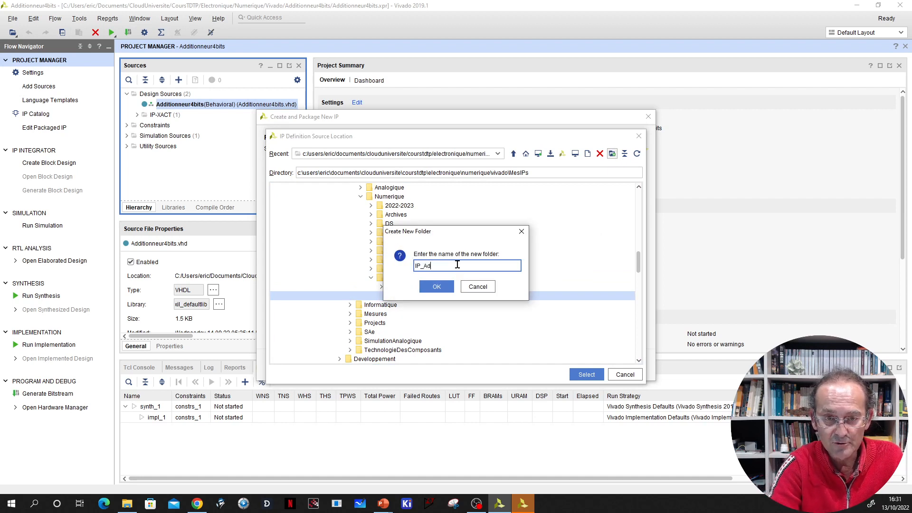
{"action": "type", "text": "IP_Additionneur4bits"}
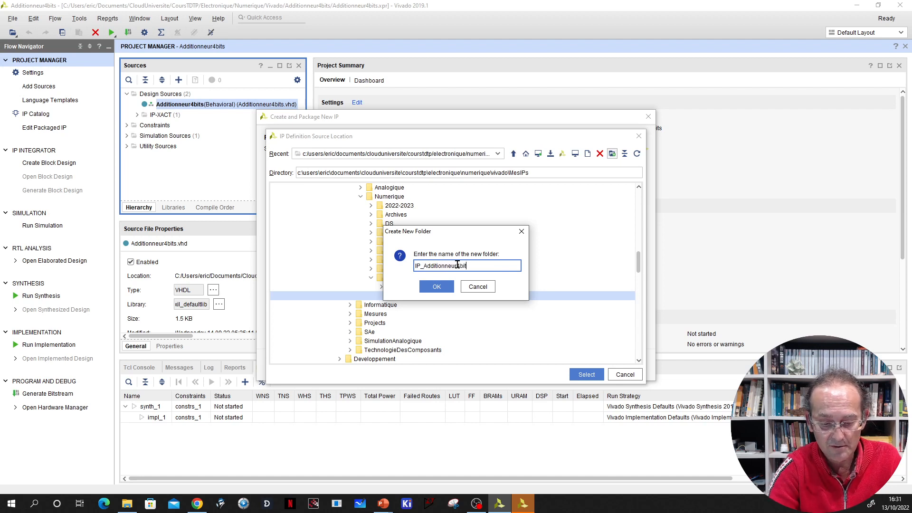
{"action": "left_click", "coordinate": [444, 290]}
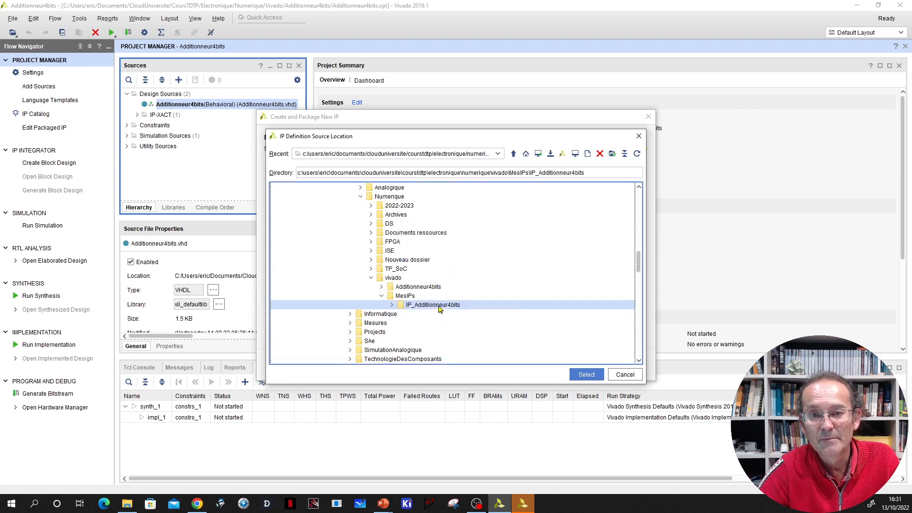
{"action": "left_click", "coordinate": [573, 380]}
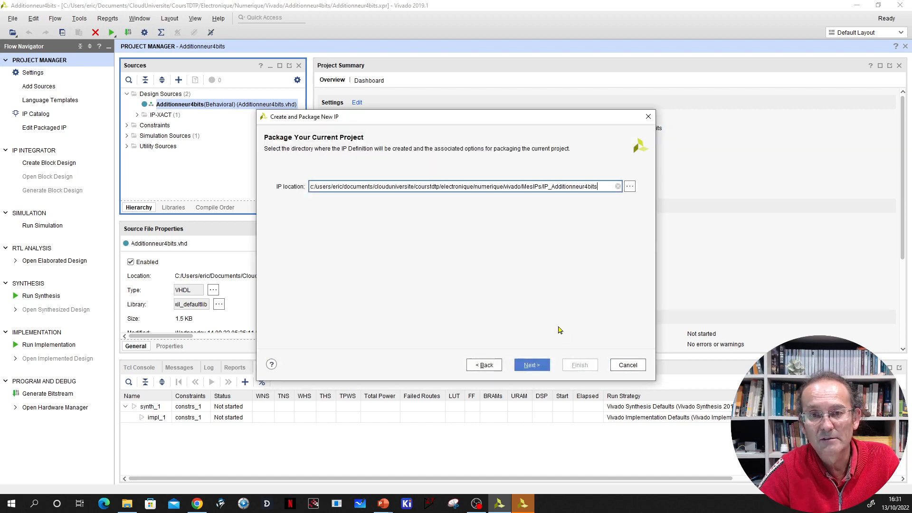
- Accept copying the project sources to the IP location, finish the wizard and maximize the temporary editing project's window
{"action": "left_click", "coordinate": [531, 367]}
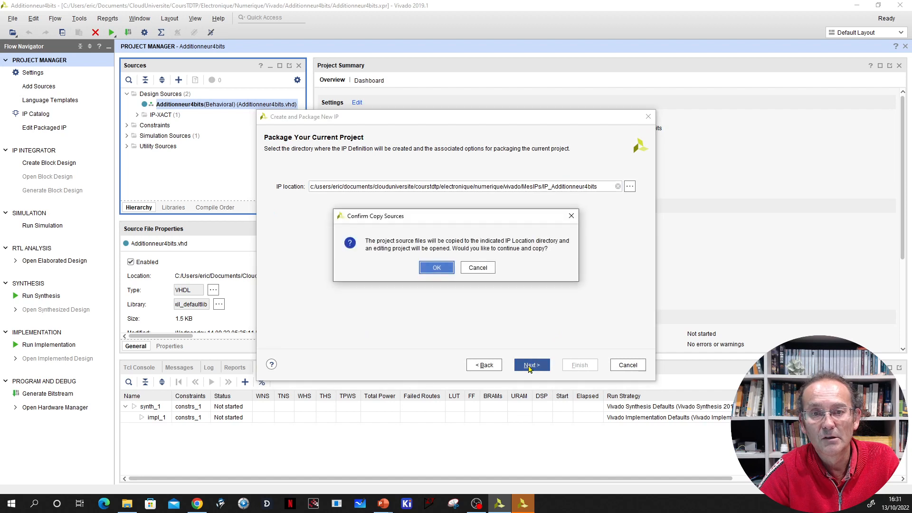
{"action": "left_click", "coordinate": [435, 270]}
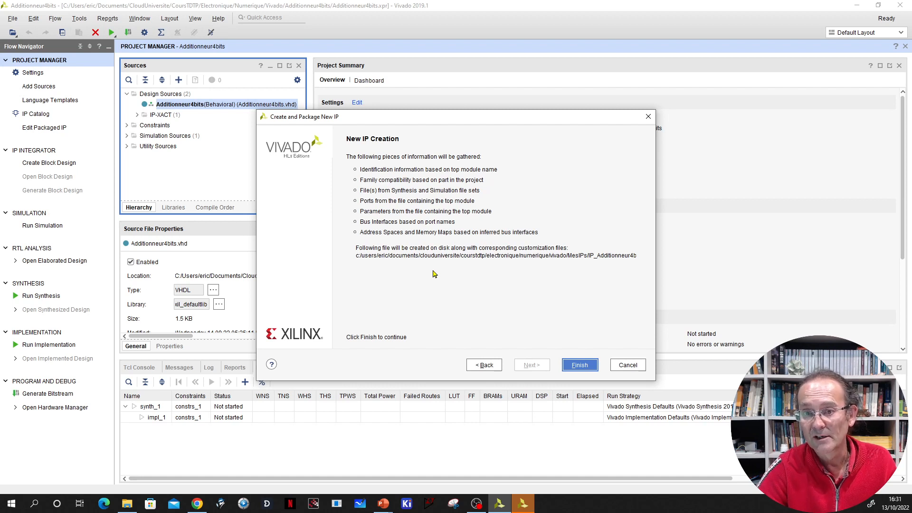
{"action": "left_click", "coordinate": [580, 365]}
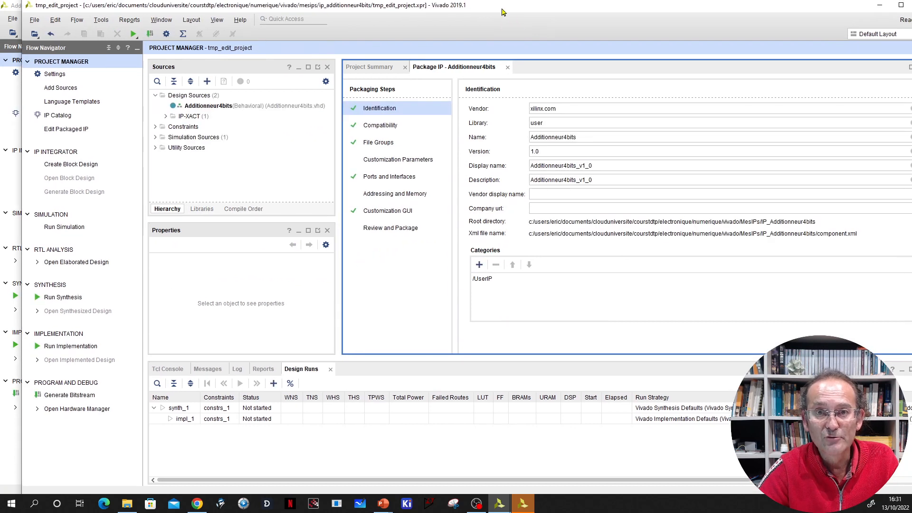
{"action": "double_click", "coordinate": [504, 9]}
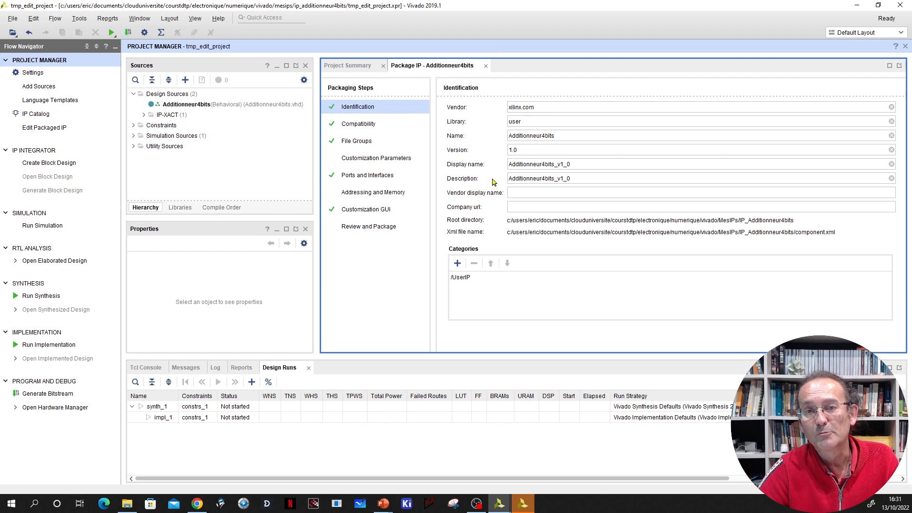
- Shorten the IP's display name to Additionneur4bits in the identification settings
{"action": "left_click", "coordinate": [589, 164]}
{"action": "left_click_drag", "start_coordinate": [571, 164], "coordinate": [555, 164]}
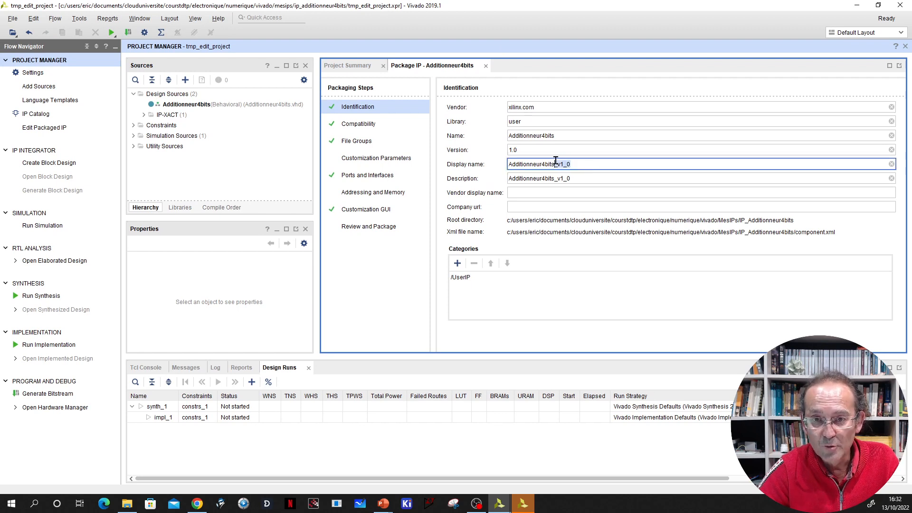
{"action": "key", "text": "BackSpace"}
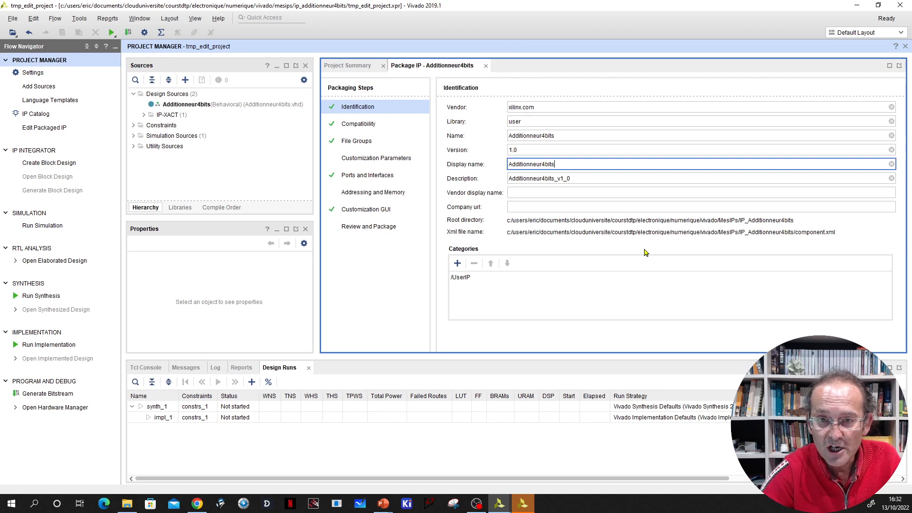
{"action": "left_click", "coordinate": [580, 178]}
{"action": "left_click_drag", "start_coordinate": [579, 178], "coordinate": [554, 178]}
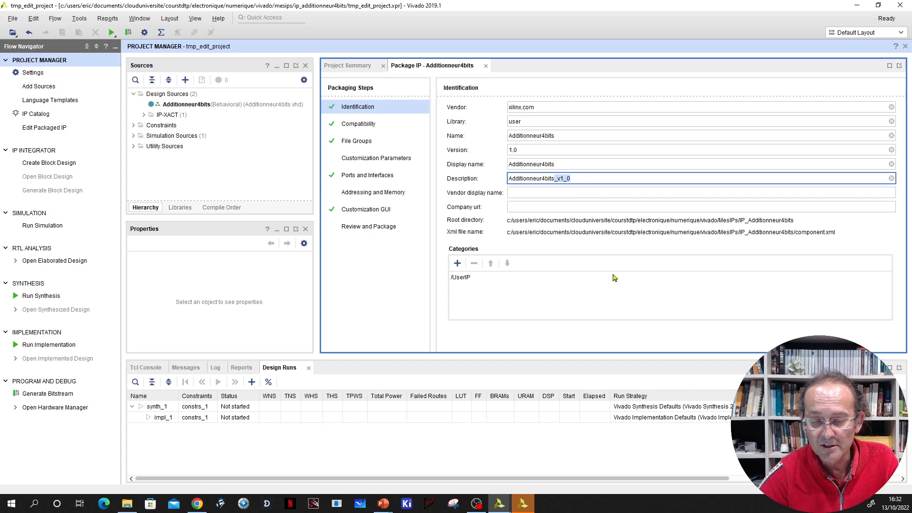
{"action": "key", "text": "BackSpace"}
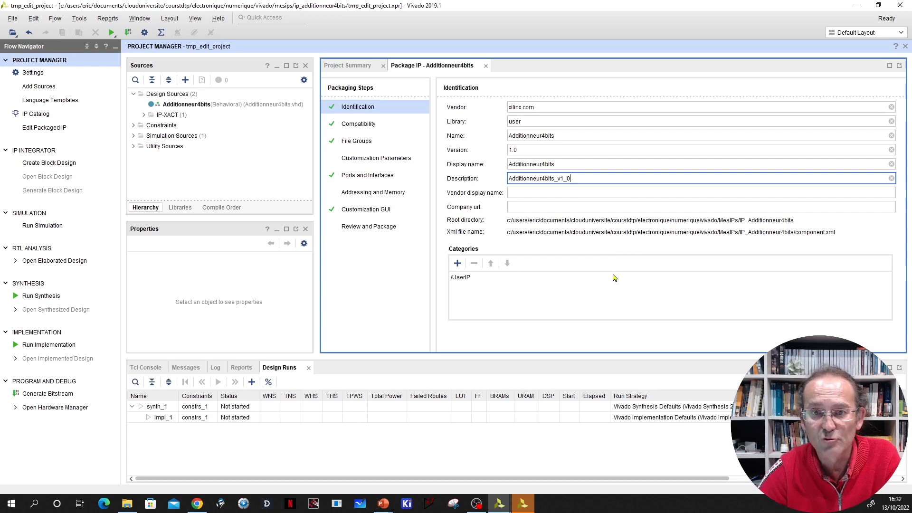
{"action": "left_click", "coordinate": [562, 165]}
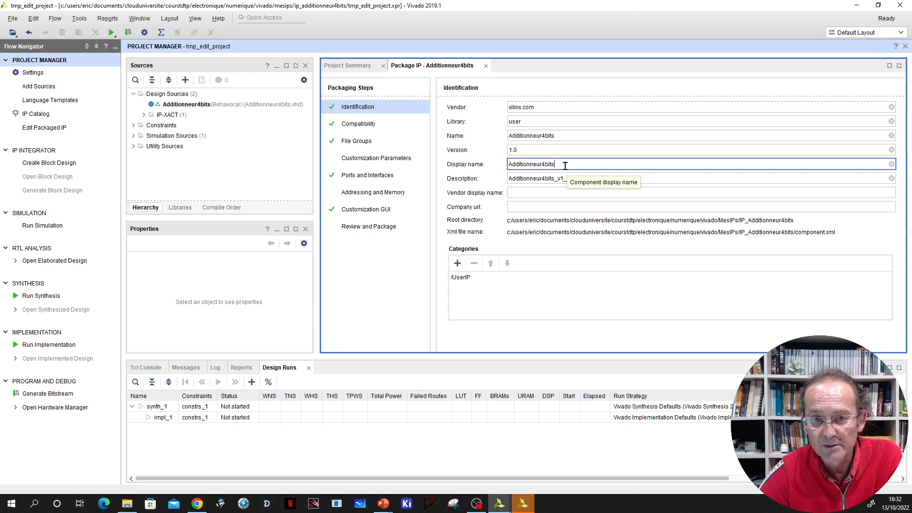
- Package the Additionneur4bits IP from the review stage and close the temporary editing project
{"action": "left_click", "coordinate": [371, 228]}
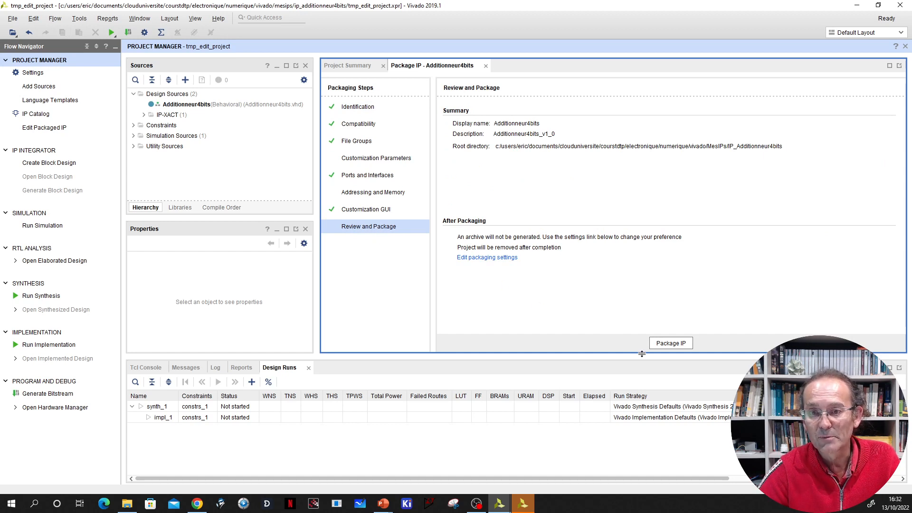
{"action": "left_click", "coordinate": [672, 344]}
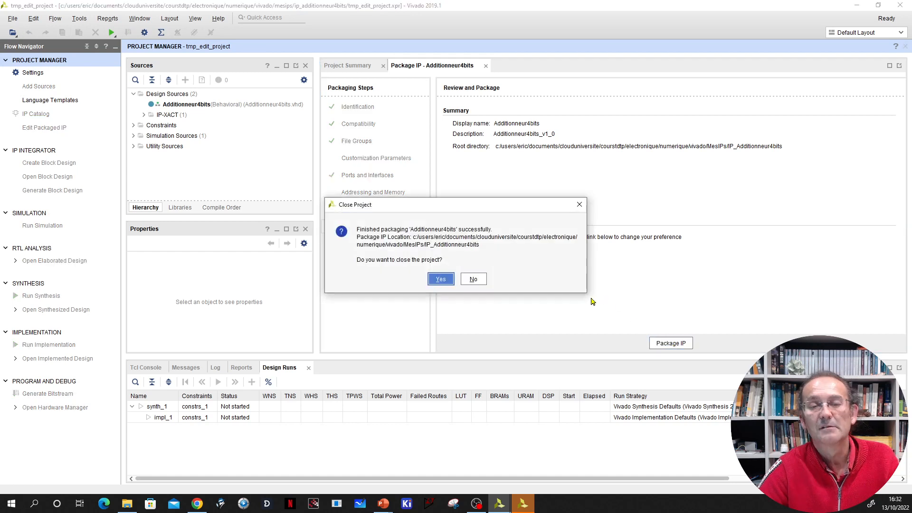
{"action": "left_click", "coordinate": [445, 281]}
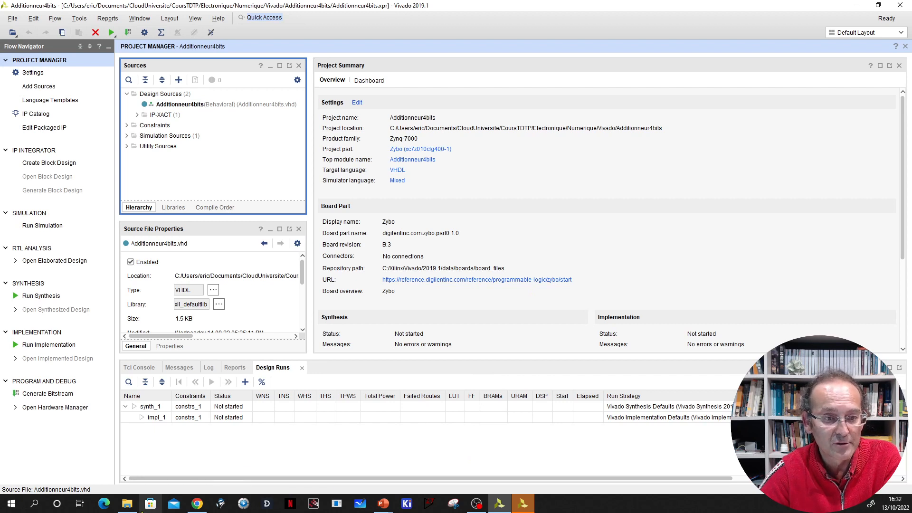
- Switch to File Explorer and open the MesIPs folder in the Vivado directory to check the packaged IP's folder
{"action": "left_click", "coordinate": [127, 504]}
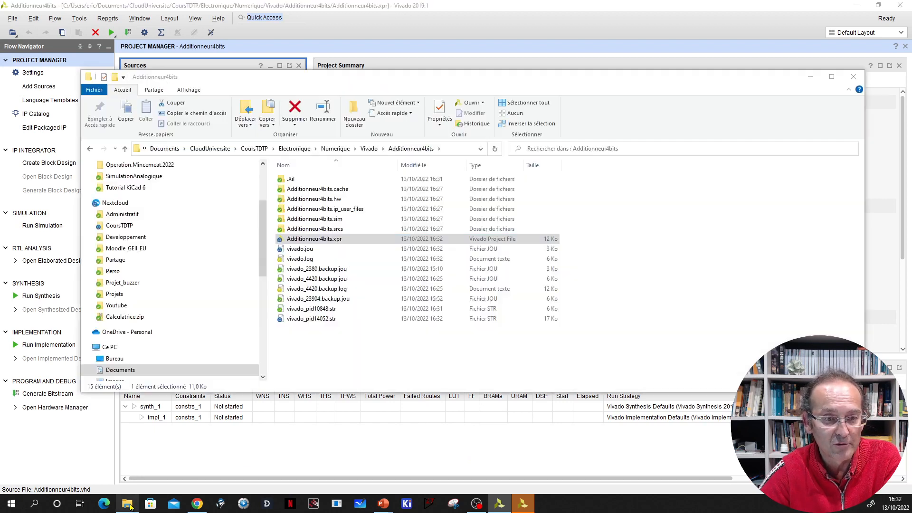
{"action": "left_click", "coordinate": [369, 149]}
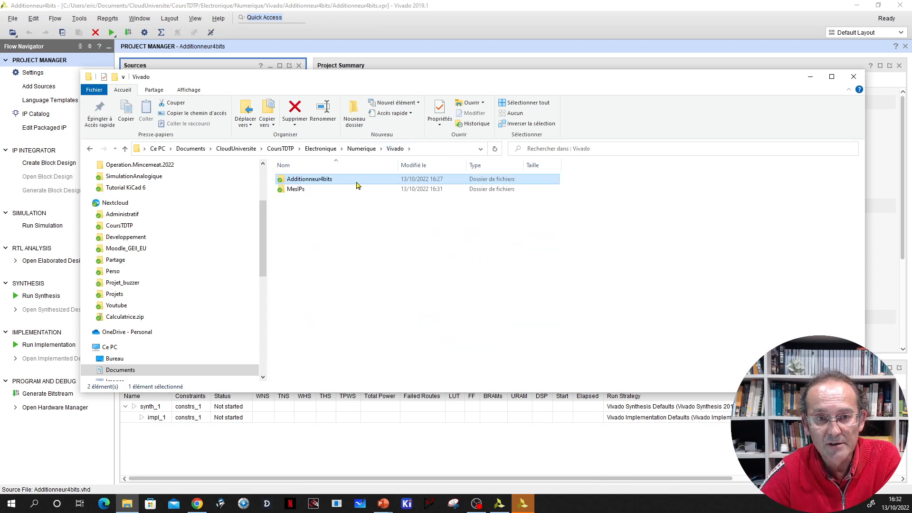
{"action": "double_click", "coordinate": [294, 190]}
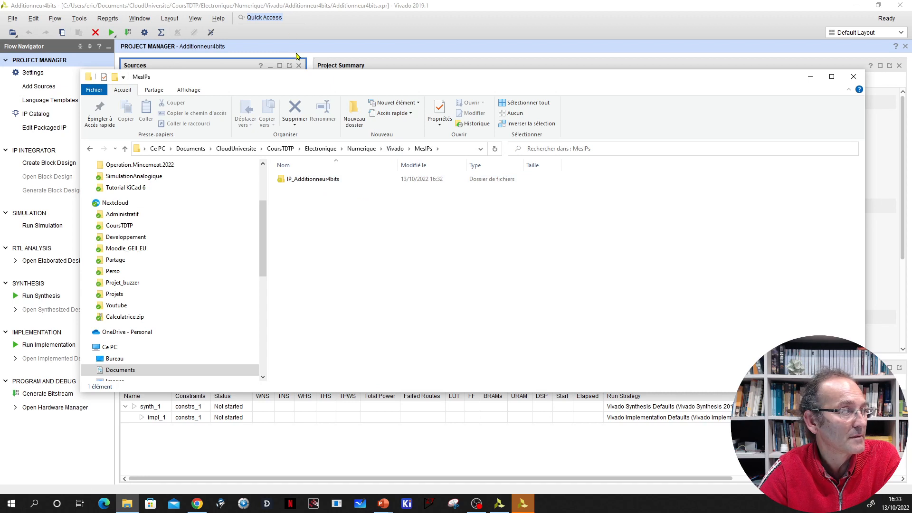
- Switch back to Vivado, close the front Additionneur4bits project window and dismiss the critical messages dialog in the other one
{"action": "left_click", "coordinate": [321, 22]}
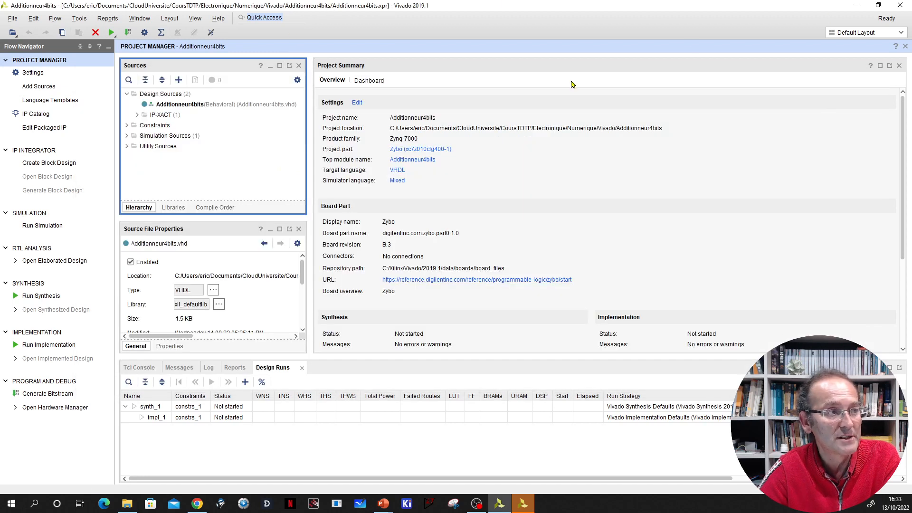
{"action": "left_click", "coordinate": [898, 6]}
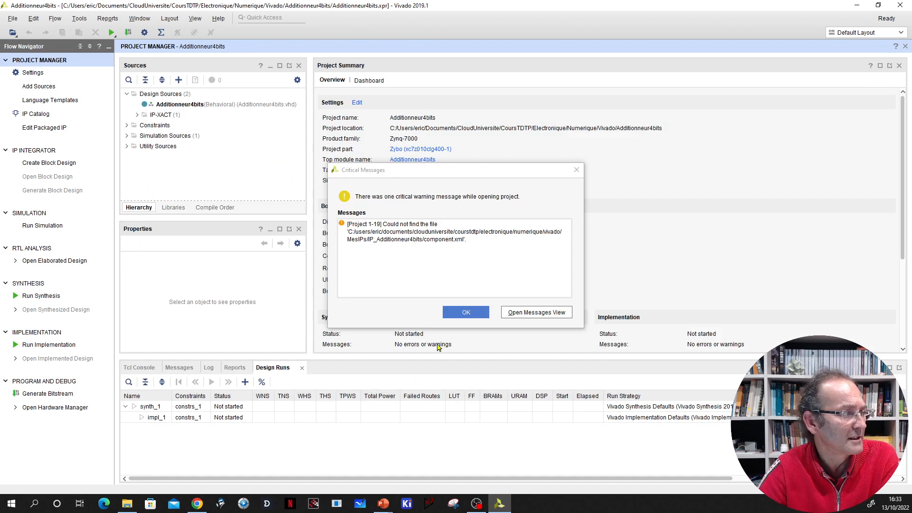
{"action": "left_click", "coordinate": [467, 312]}
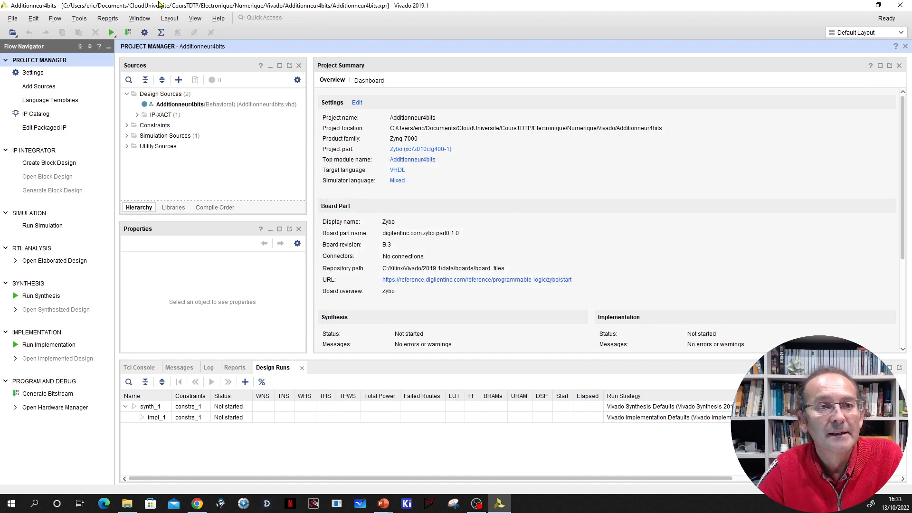
- Start a new project named Utilisation_IP_Additionneur4bits in the Vivado folder, with its own project subdirectory
{"action": "left_click", "coordinate": [11, 19]}
{"action": "mouse_move", "coordinate": [26, 36]}
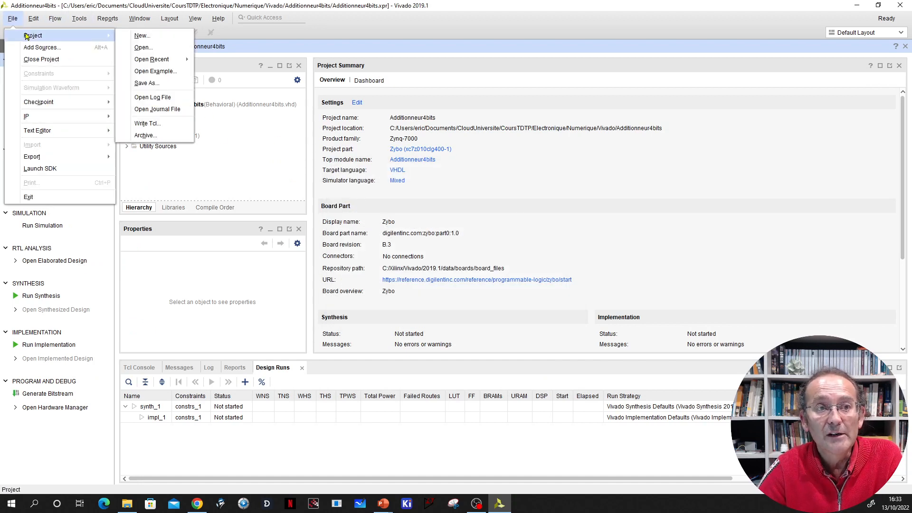
{"action": "left_click", "coordinate": [150, 38]}
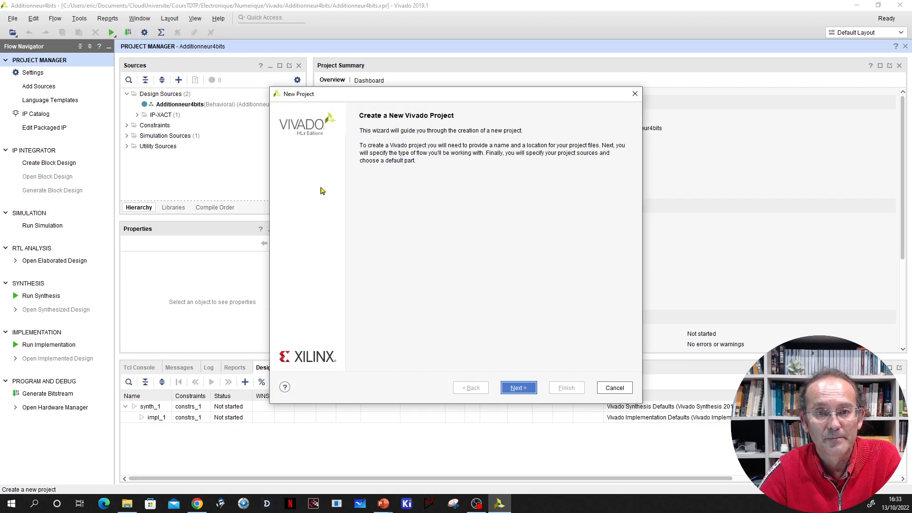
{"action": "left_click", "coordinate": [519, 388]}
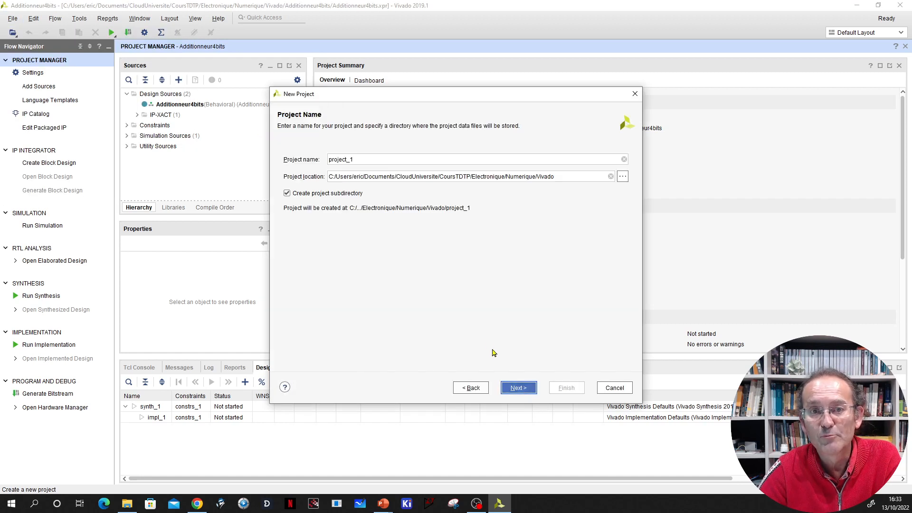
{"action": "double_click", "coordinate": [364, 159]}
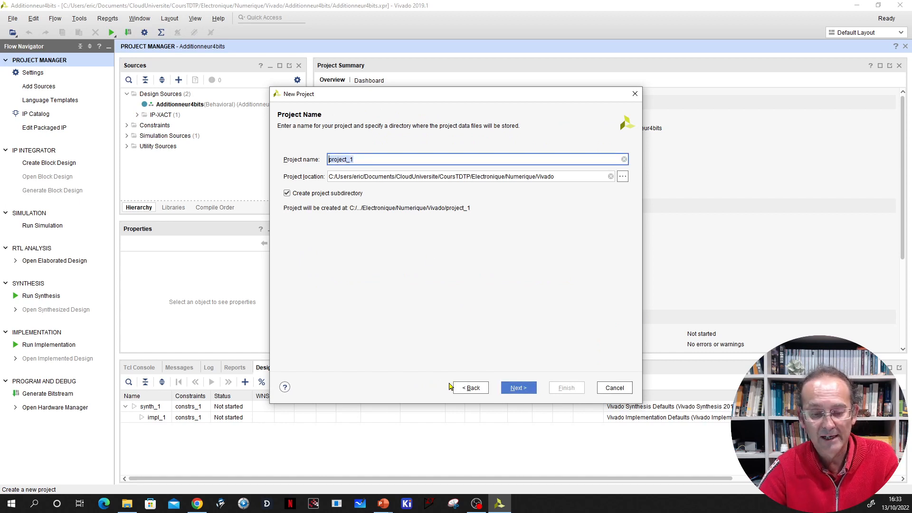
{"action": "type", "text": "lisation_IP_Add"}
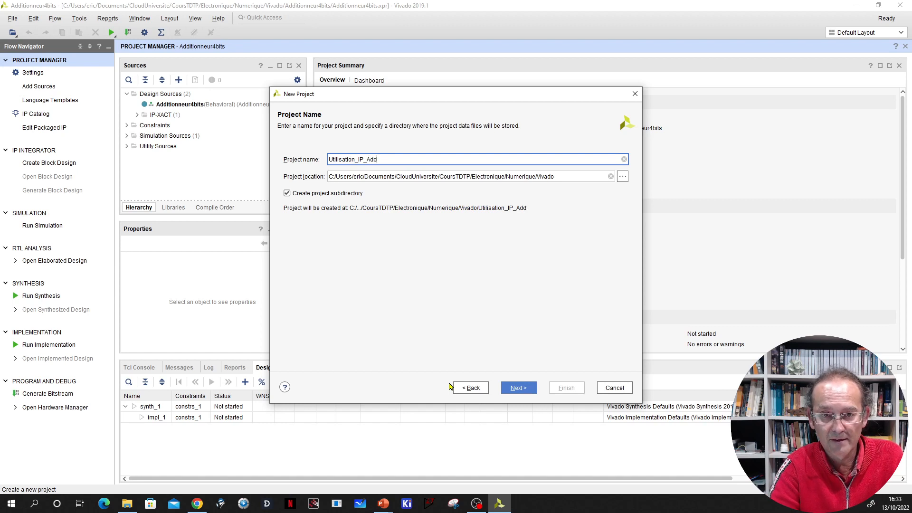
{"action": "type", "text": "itionneur"}
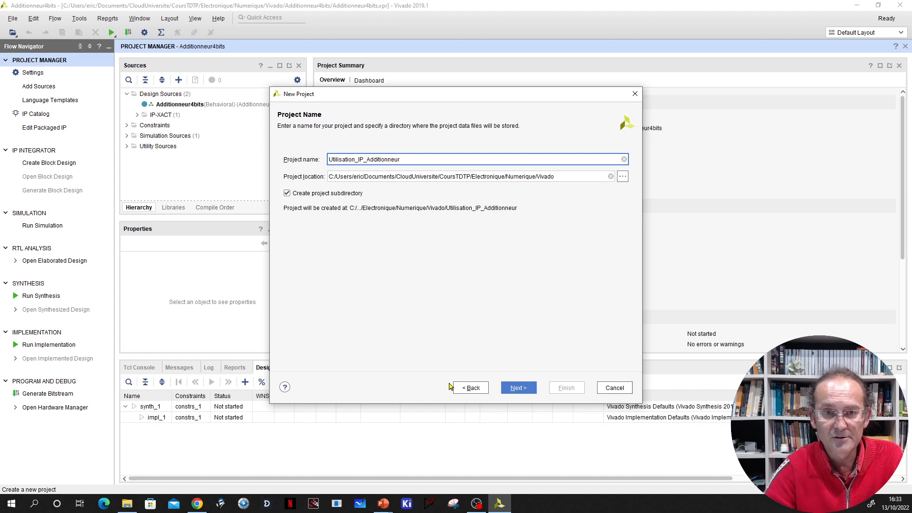
{"action": "type", "text": "4bitqs"}
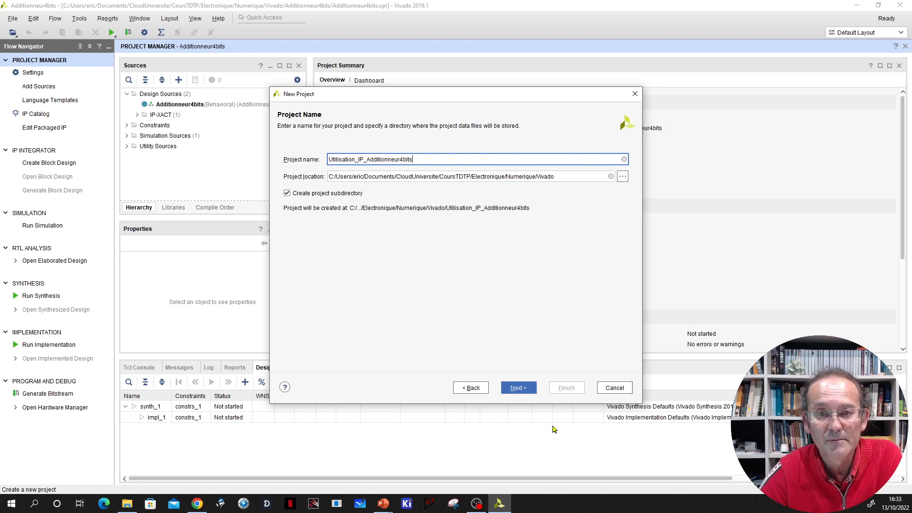
{"action": "left_click", "coordinate": [526, 389]}
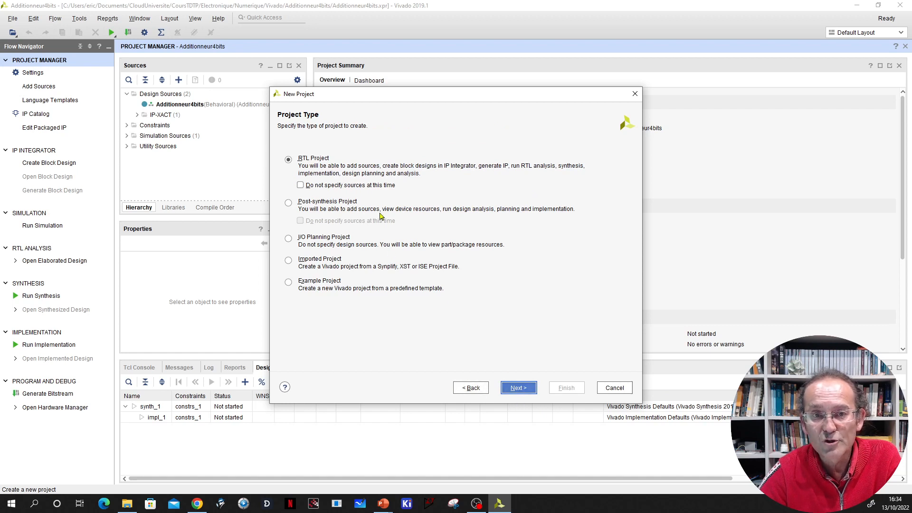
- Choose the RTL Project type with VHDL as target language, adding no source or constraint files
{"action": "left_click", "coordinate": [517, 389]}
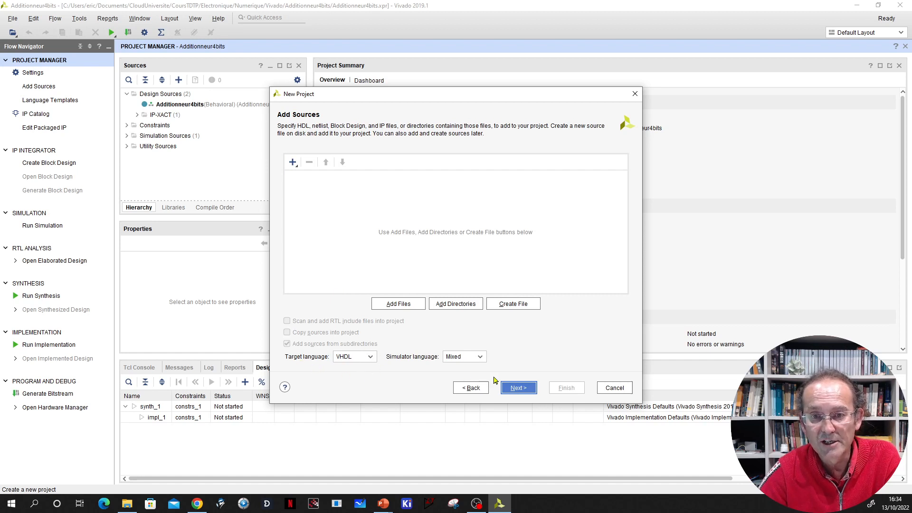
{"action": "left_click", "coordinate": [518, 387]}
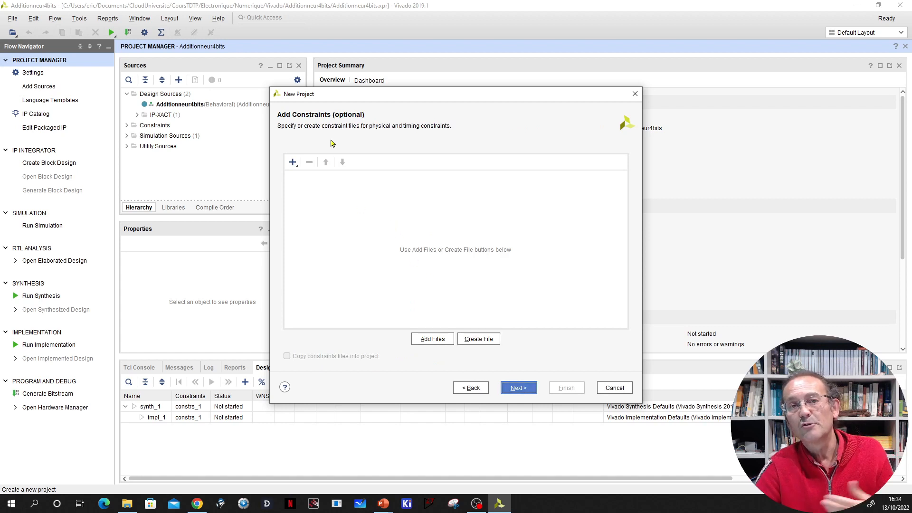
{"action": "left_click", "coordinate": [520, 388]}
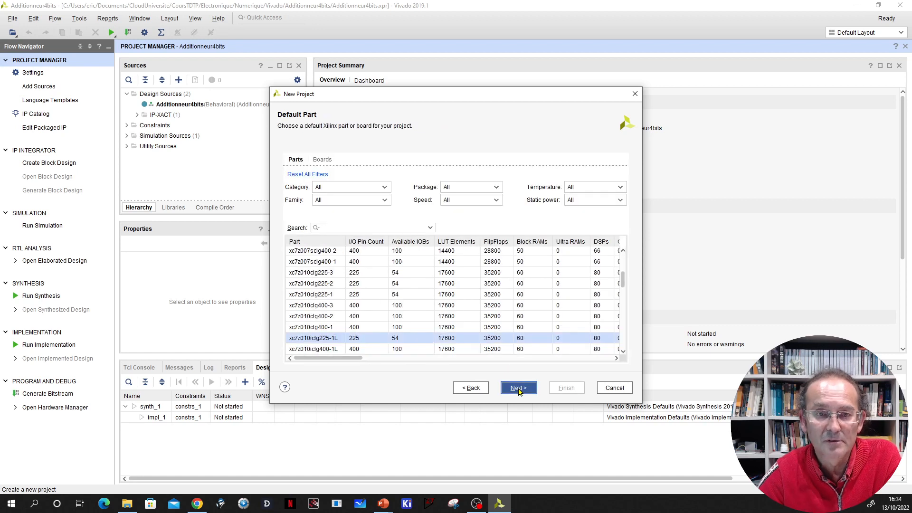
- Select the Zybo board, revision B.3, as the default part, and finish creating the project, closing the open Additionneur4bits project
{"action": "left_click", "coordinate": [323, 160]}
{"action": "left_click", "coordinate": [595, 190]}
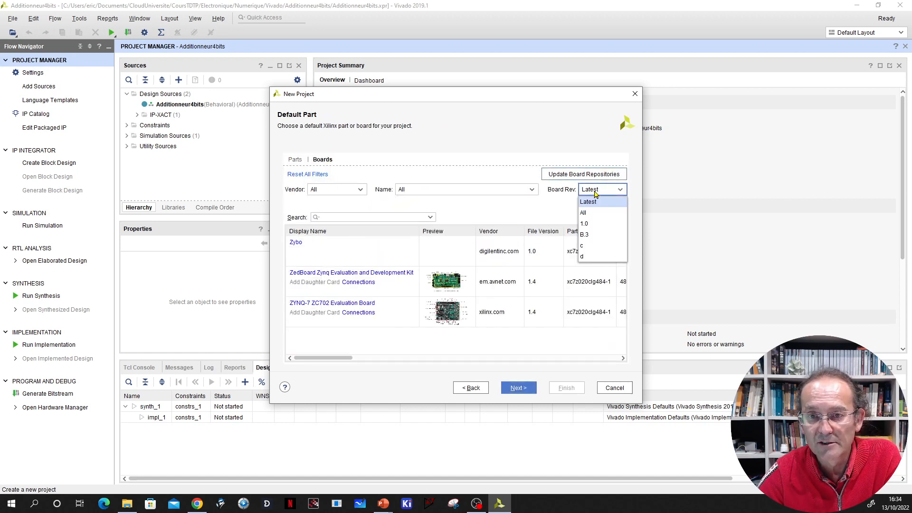
{"action": "left_click", "coordinate": [592, 235]}
{"action": "left_click", "coordinate": [316, 250]}
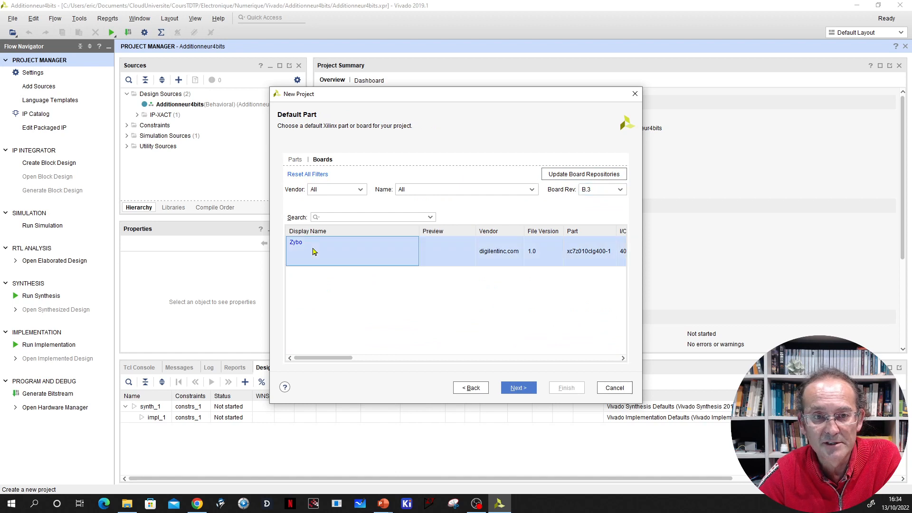
{"action": "left_click", "coordinate": [527, 388]}
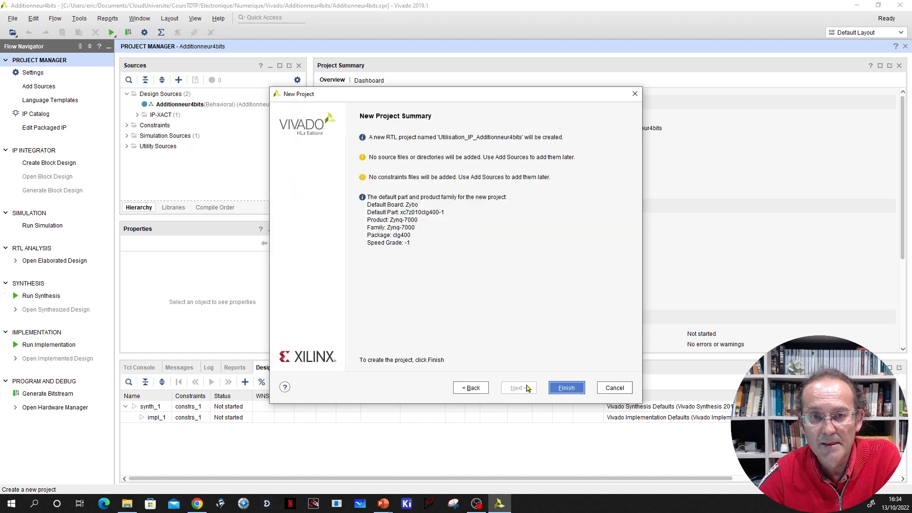
{"action": "left_click", "coordinate": [560, 390]}
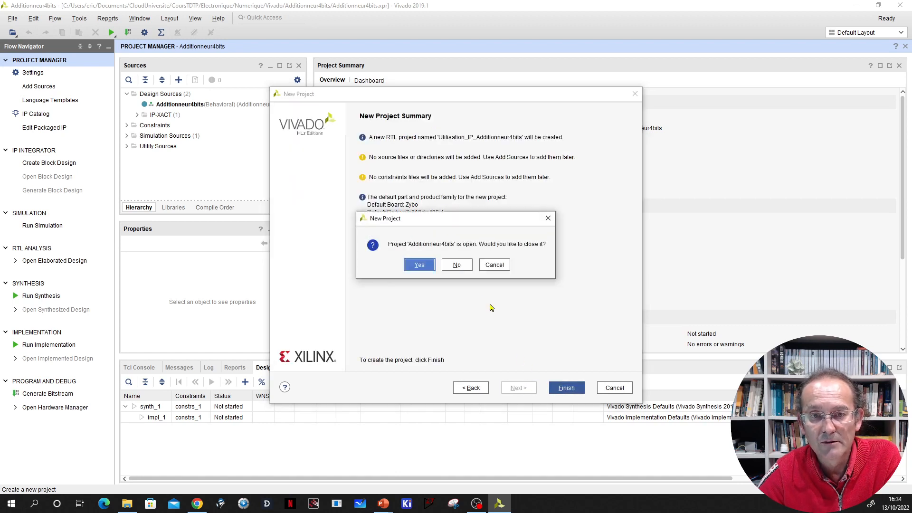
{"action": "left_click", "coordinate": [420, 267]}
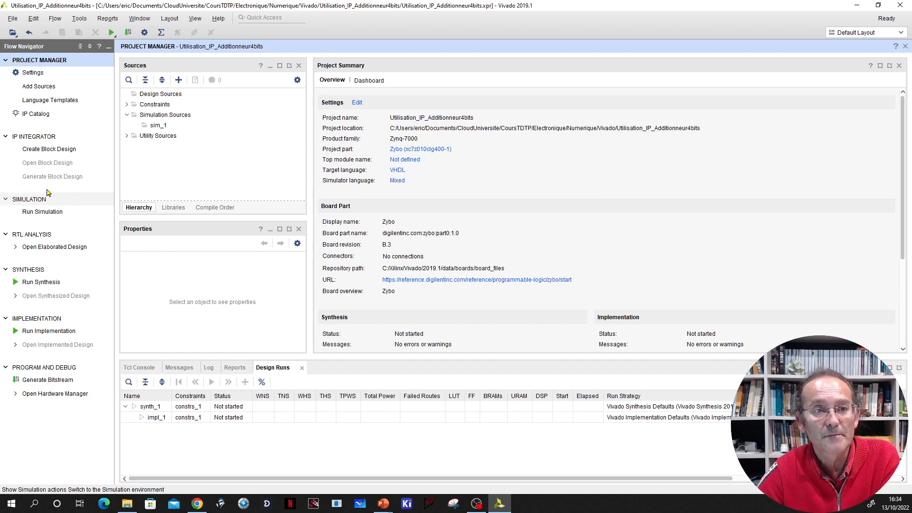
- Create a block design named design_1, local to the project, and search its IP list for "add"
{"action": "left_click", "coordinate": [41, 150]}
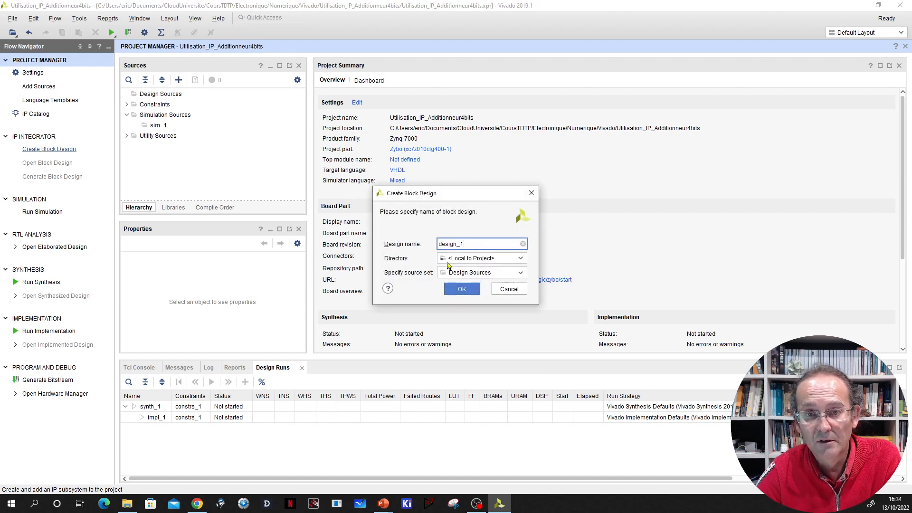
{"action": "left_click", "coordinate": [462, 289]}
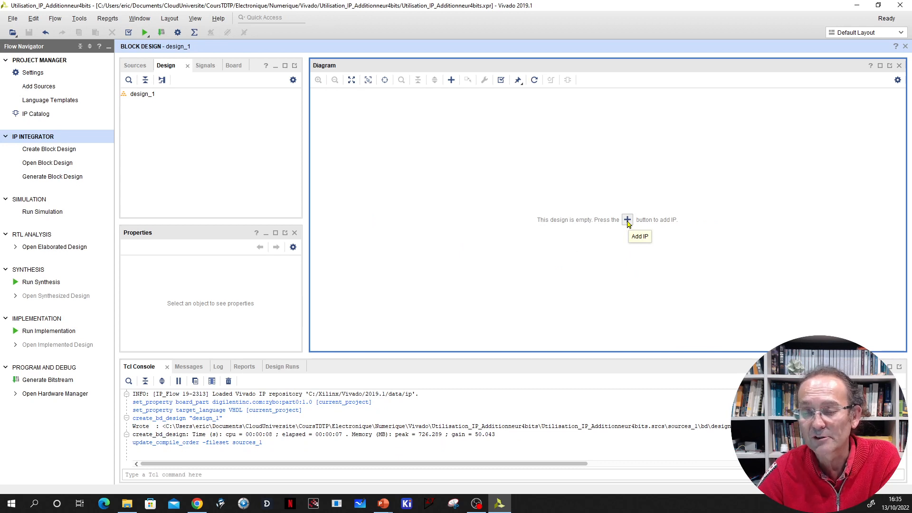
{"action": "left_click", "coordinate": [627, 219]}
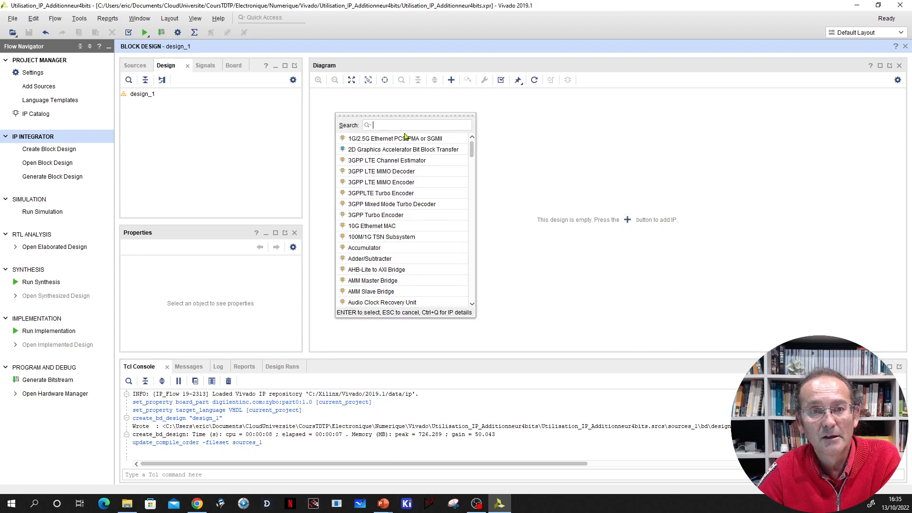
{"action": "type", "text": "add"}
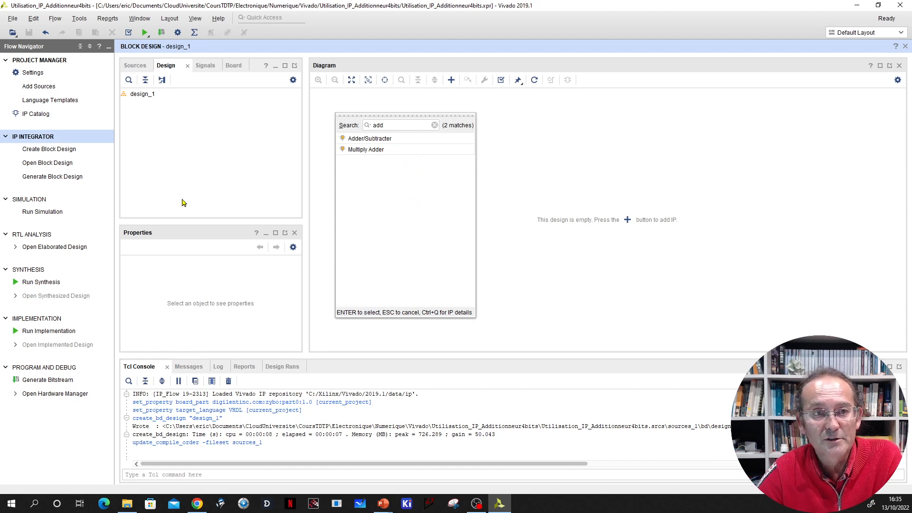
- Add the MesIPs folder to the project's IP repositories in the settings and accept the change
{"action": "left_click", "coordinate": [15, 20]}
{"action": "left_click", "coordinate": [15, 22]}
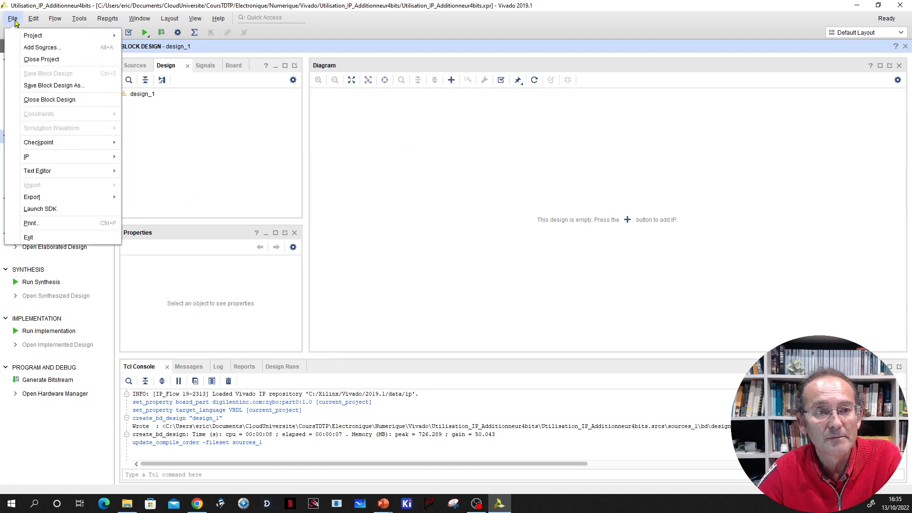
{"action": "mouse_move", "coordinate": [80, 18]}
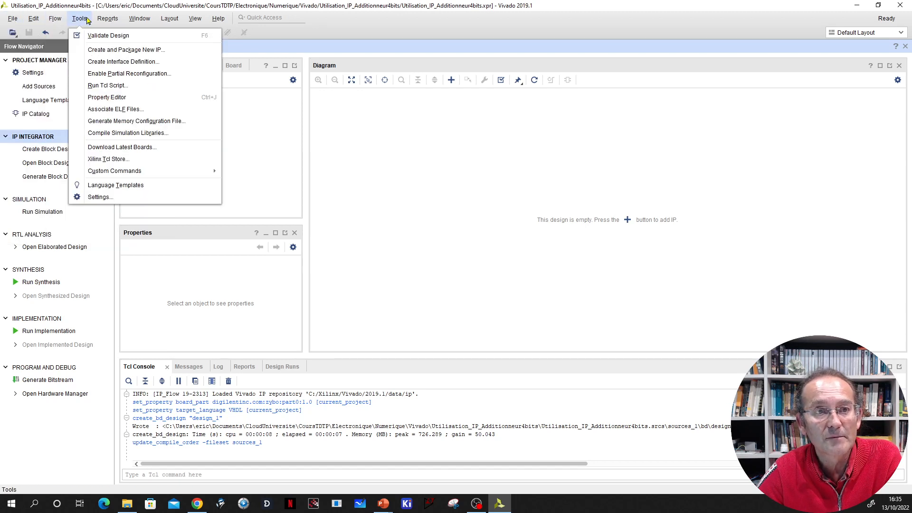
{"action": "left_click", "coordinate": [109, 198]}
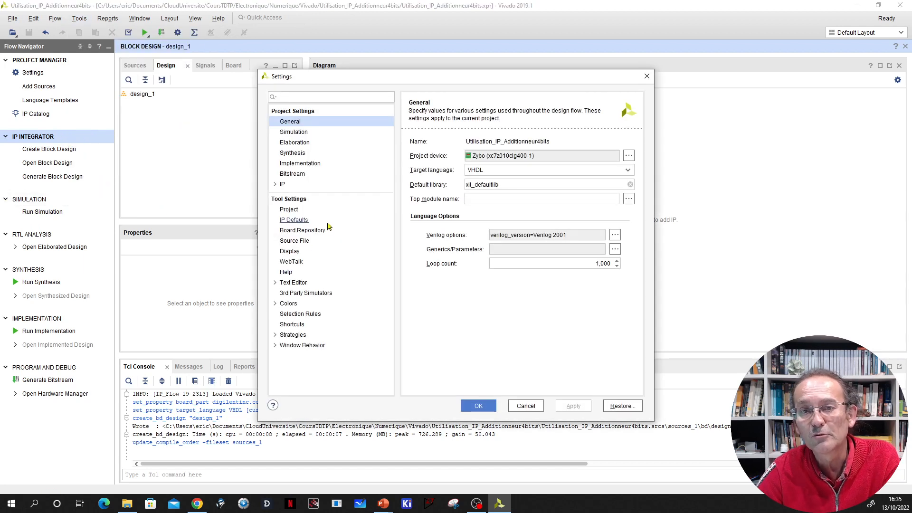
{"action": "left_click", "coordinate": [275, 184]}
{"action": "left_click", "coordinate": [303, 196]}
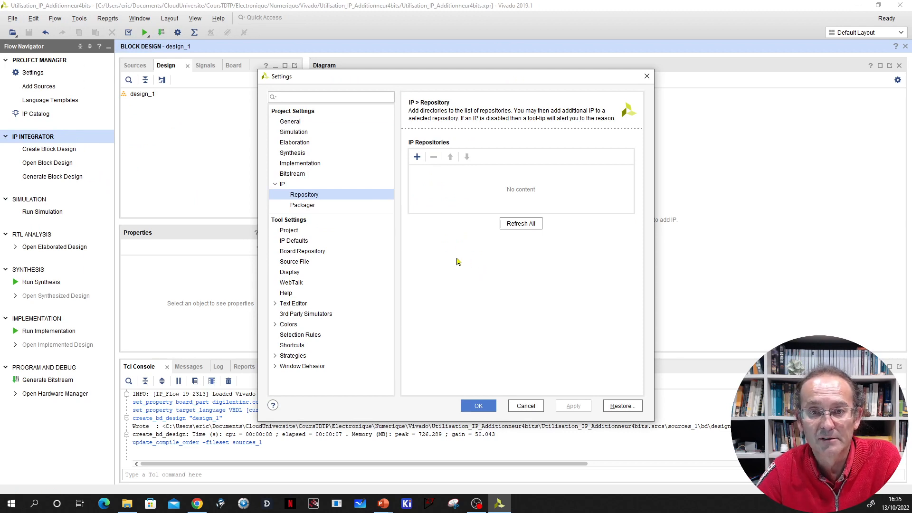
{"action": "left_click", "coordinate": [417, 157]}
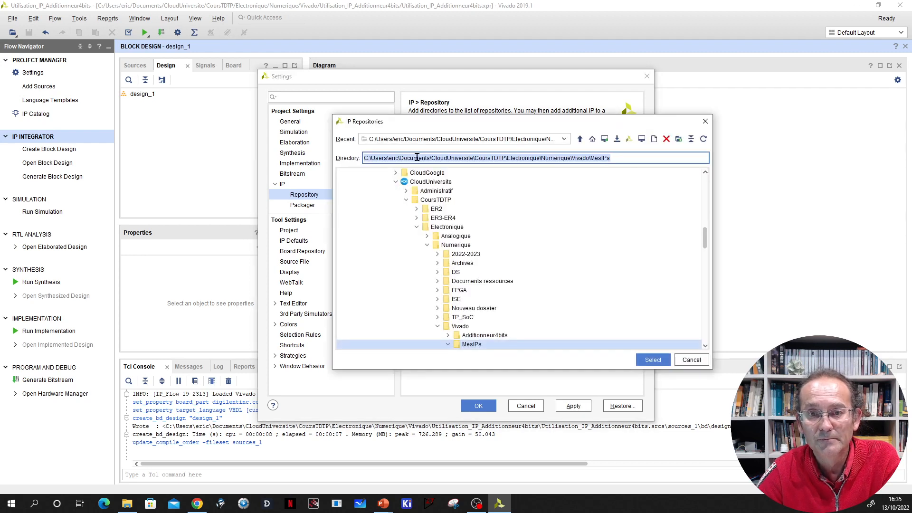
{"action": "left_click", "coordinate": [468, 346]}
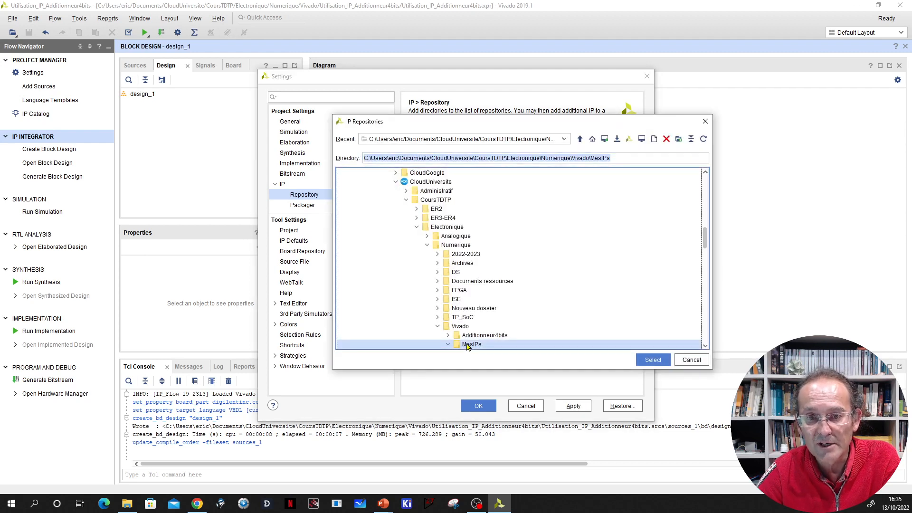
{"action": "left_click", "coordinate": [706, 346]}
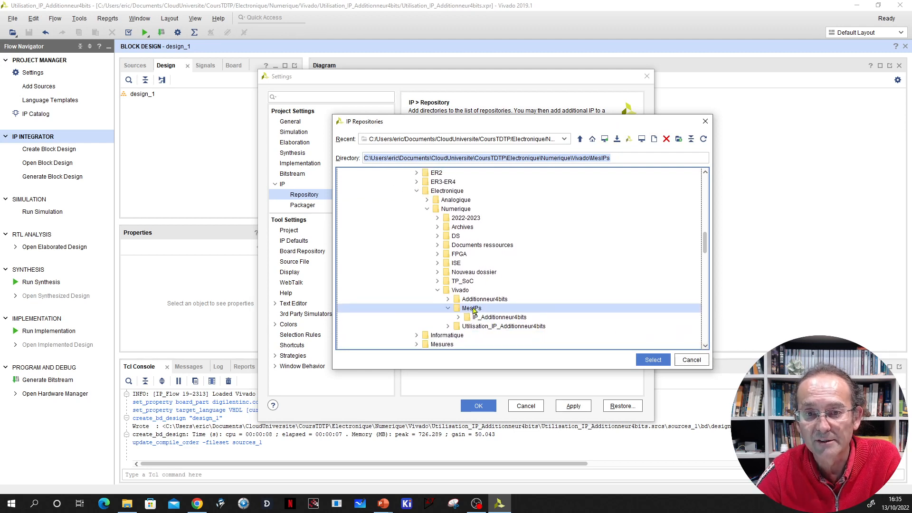
{"action": "left_click", "coordinate": [651, 361]}
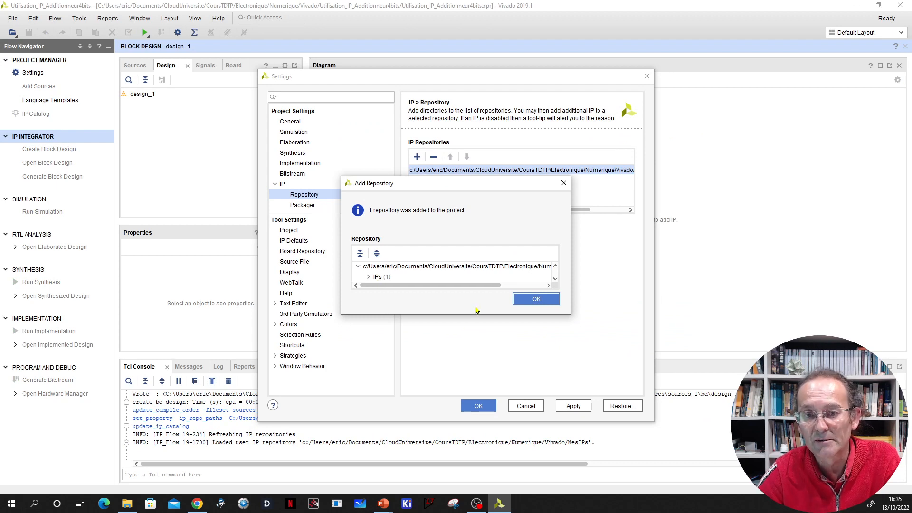
{"action": "left_click", "coordinate": [532, 303]}
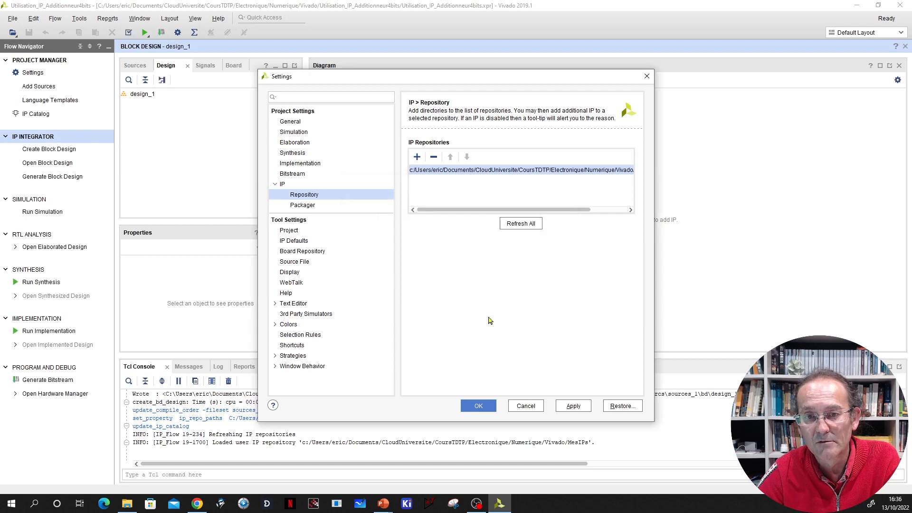
{"action": "left_click", "coordinate": [479, 407]}
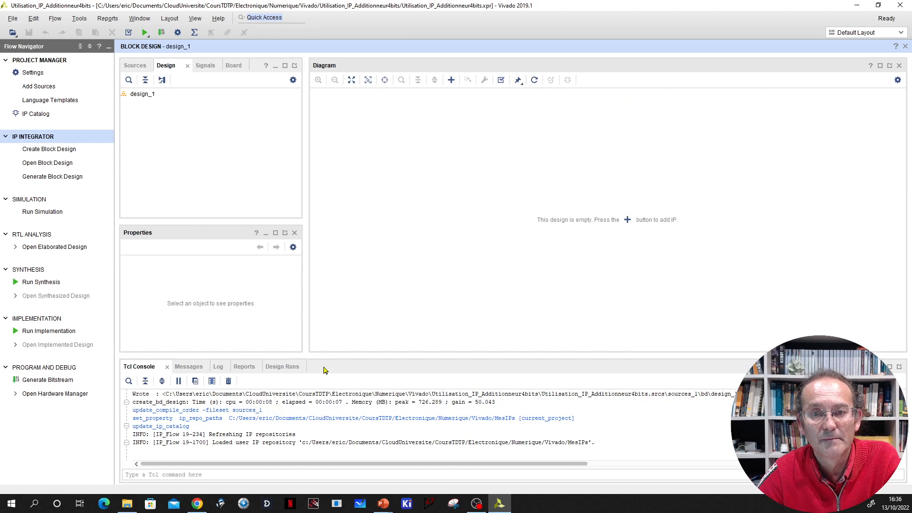
- Add the Additionneur4bits IP to the empty block design
{"action": "left_click", "coordinate": [627, 220]}
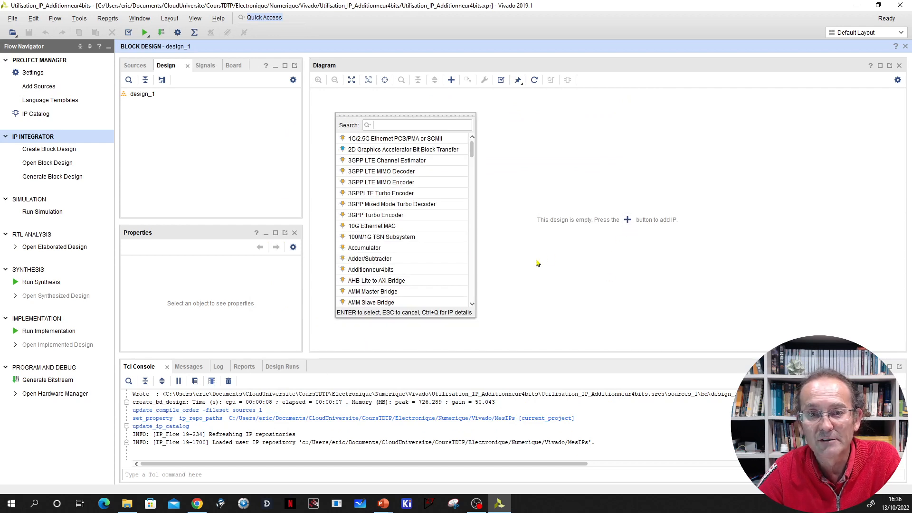
{"action": "left_click", "coordinate": [366, 271]}
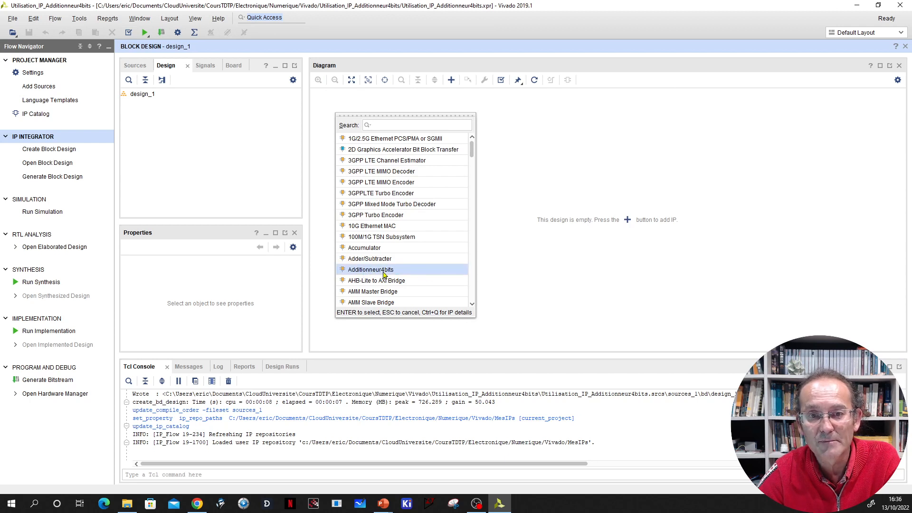
{"action": "double_click", "coordinate": [384, 270]}
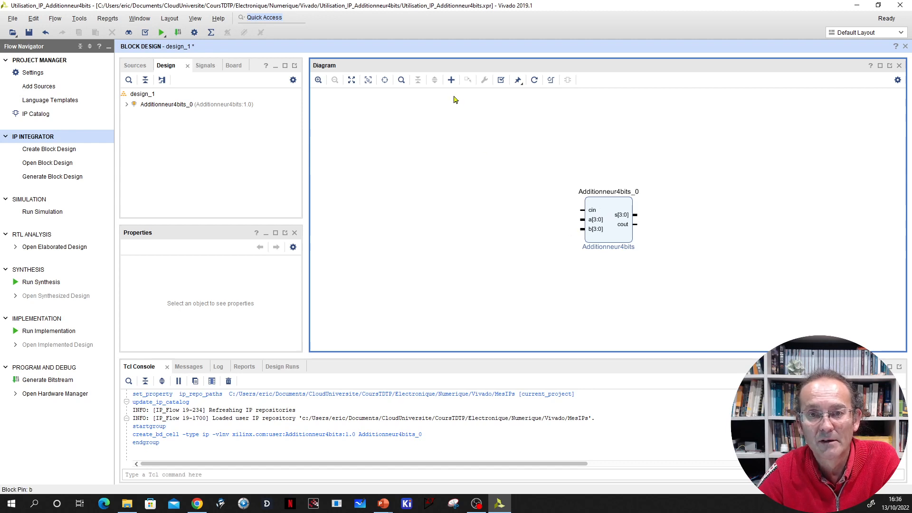
- Add a Constant IP to the block design alongside the Additionneur4bits block
{"action": "left_click", "coordinate": [452, 80]}
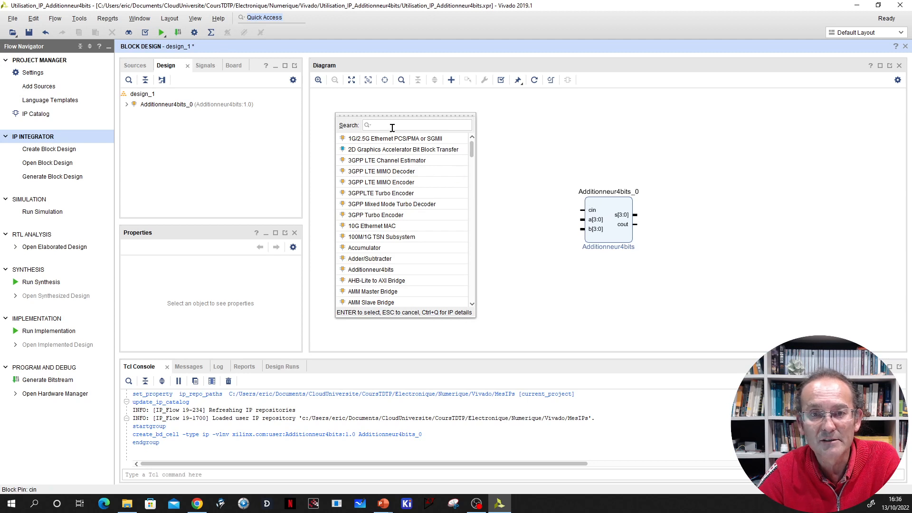
{"action": "type", "text": "cons"}
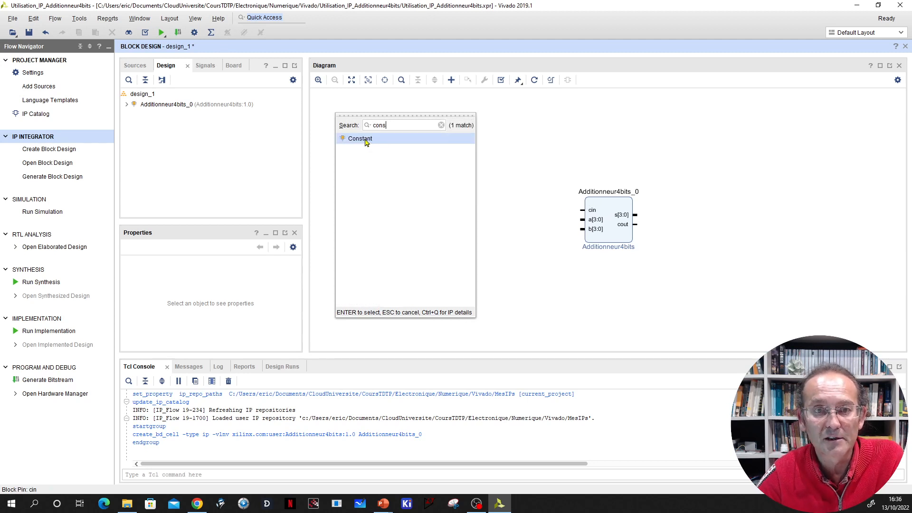
{"action": "double_click", "coordinate": [366, 141]}
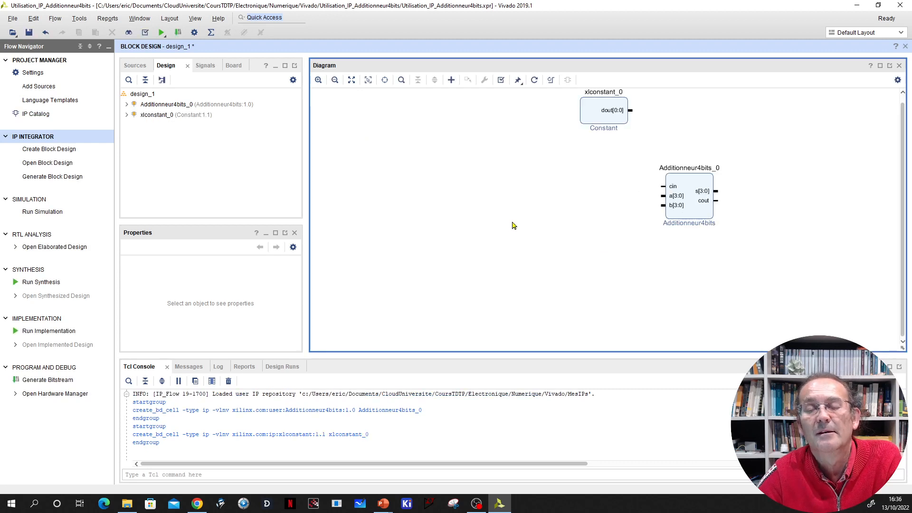
- Set the Constant block's value to 0 and wire its dout output to the adder's cin input
{"action": "double_click", "coordinate": [595, 115]}
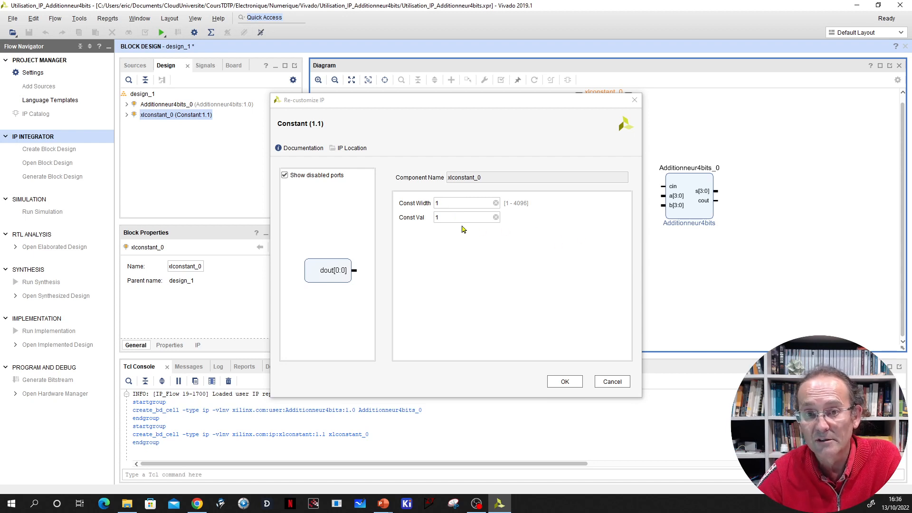
{"action": "left_click", "coordinate": [452, 219]}
{"action": "left_click_drag", "start_coordinate": [452, 219], "coordinate": [433, 219]}
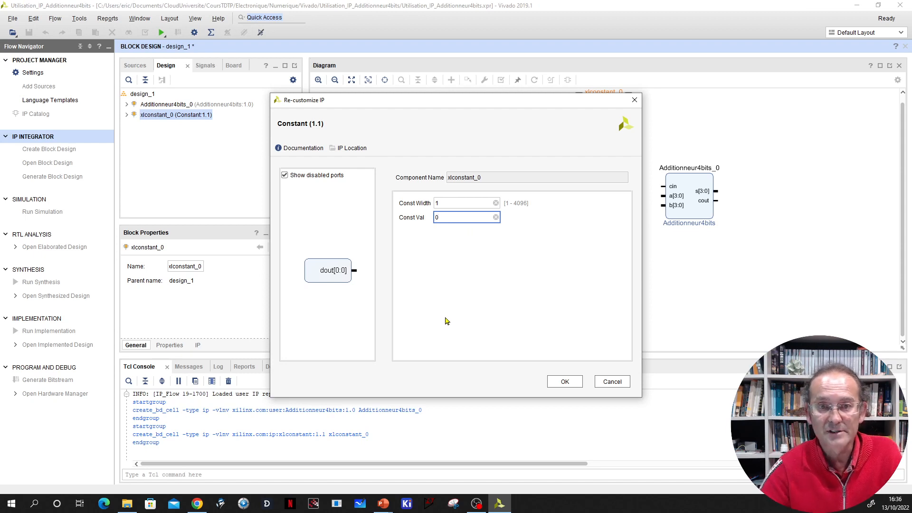
{"action": "type", "text": "0"}
{"action": "left_click", "coordinate": [553, 381]}
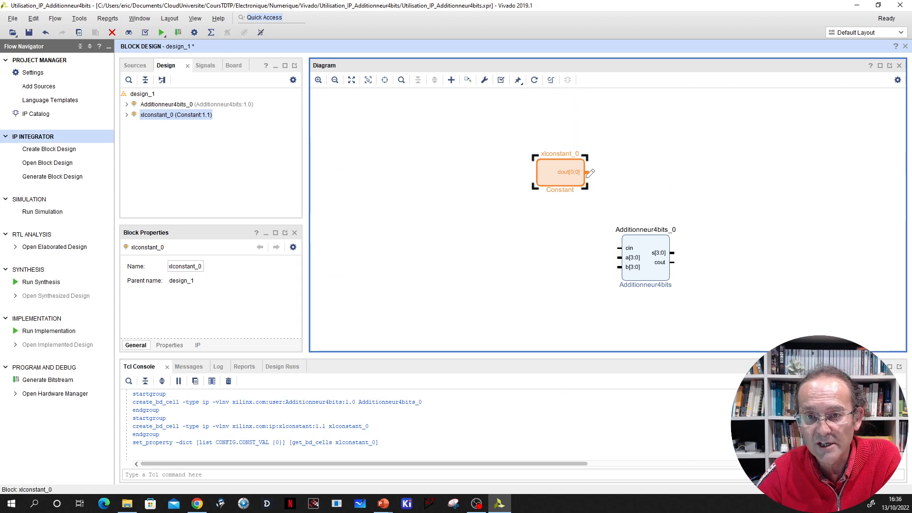
{"action": "left_click_drag", "start_coordinate": [590, 171], "coordinate": [619, 248]}
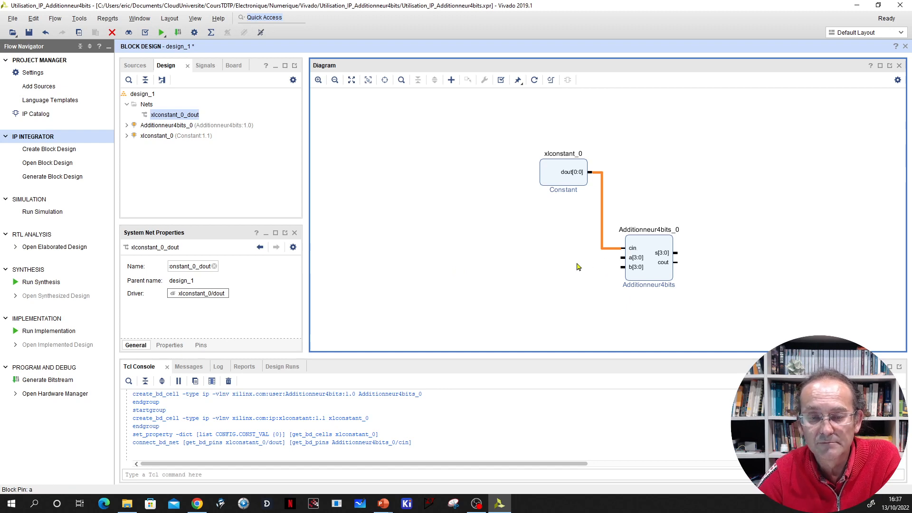
- Create an input port a of type Data as a vector from 3 to 0, and connect it to the adder's a input
{"action": "right_click", "coordinate": [464, 222]}
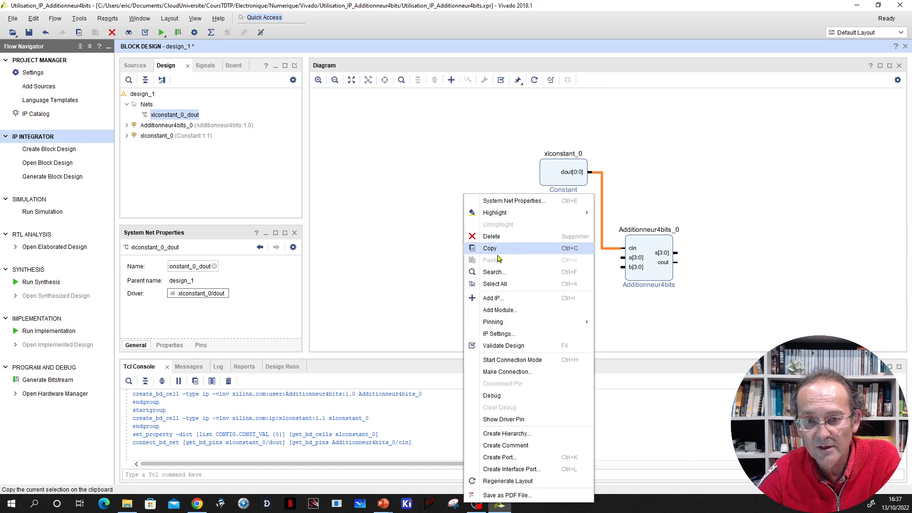
{"action": "left_click", "coordinate": [516, 459]}
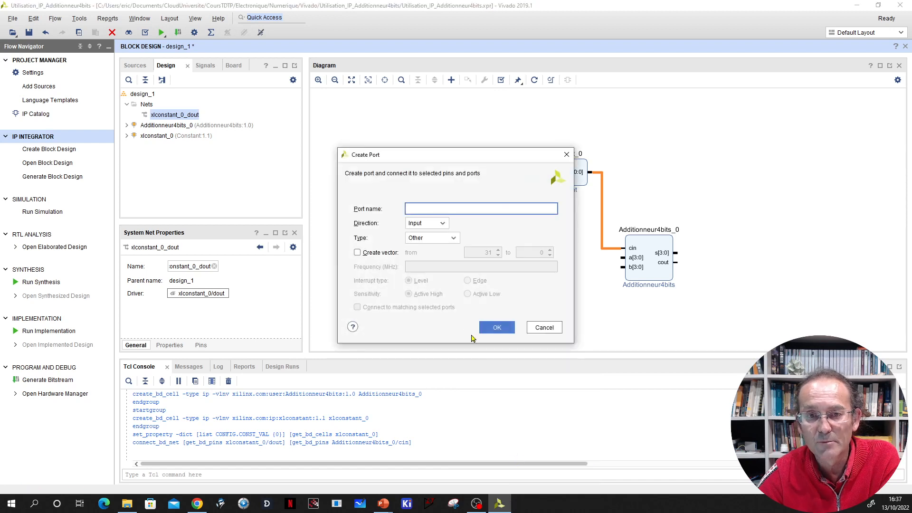
{"action": "type", "text": "a"}
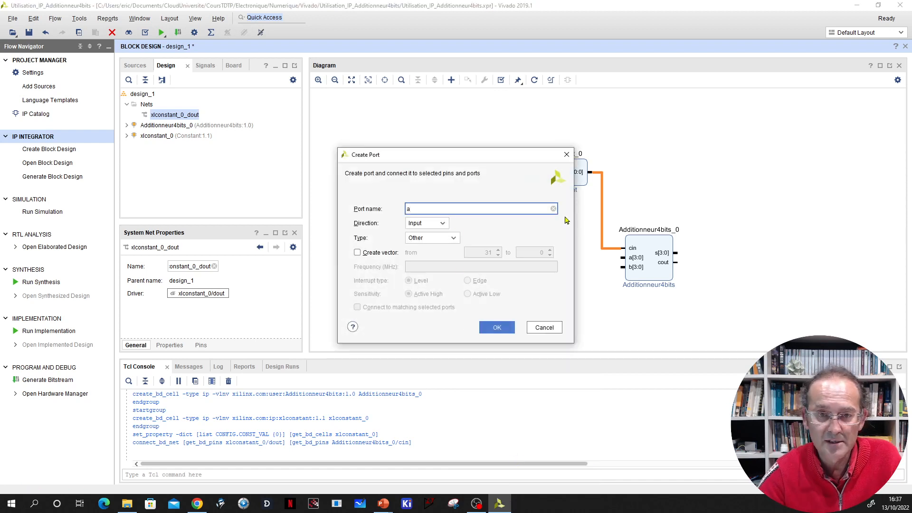
{"action": "left_click", "coordinate": [418, 237]}
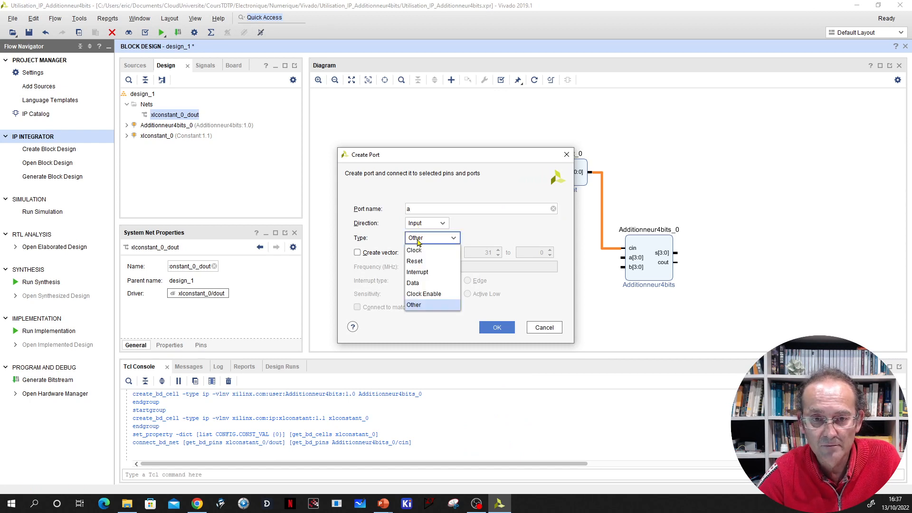
{"action": "left_click", "coordinate": [418, 283]}
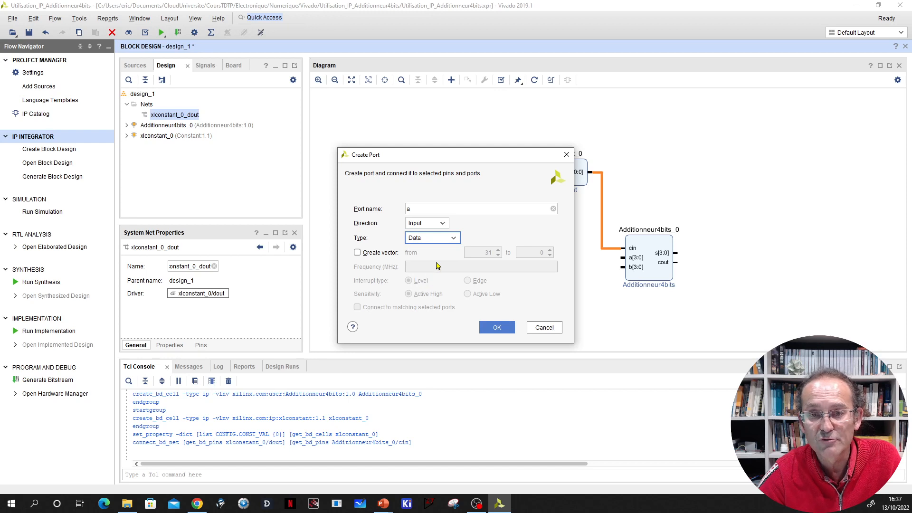
{"action": "left_click", "coordinate": [368, 255]}
{"action": "left_click", "coordinate": [493, 253]}
{"action": "key", "text": "BackSpace"}
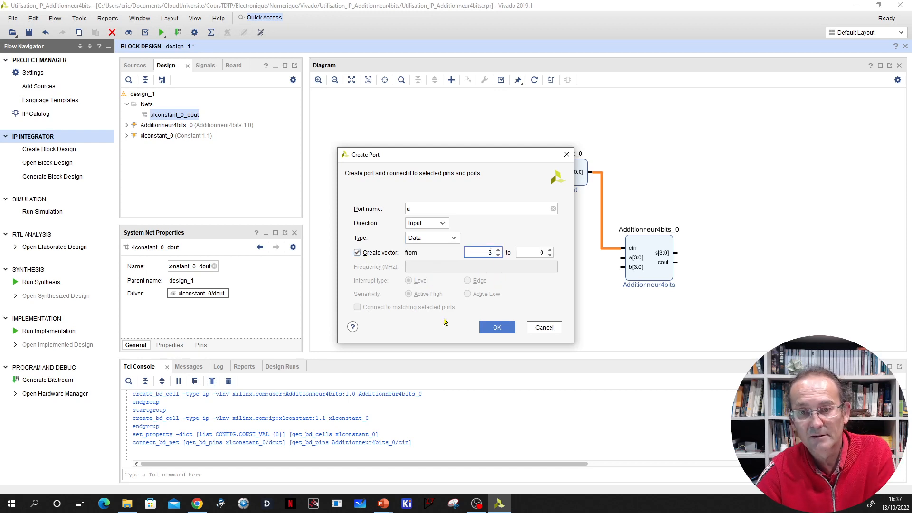
{"action": "left_click", "coordinate": [494, 330]}
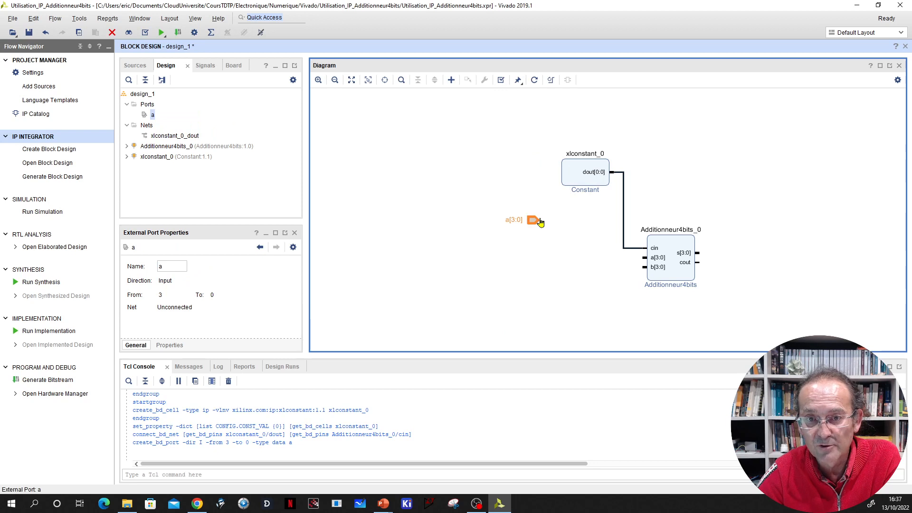
{"action": "left_click_drag", "start_coordinate": [647, 257], "coordinate": [548, 219]}
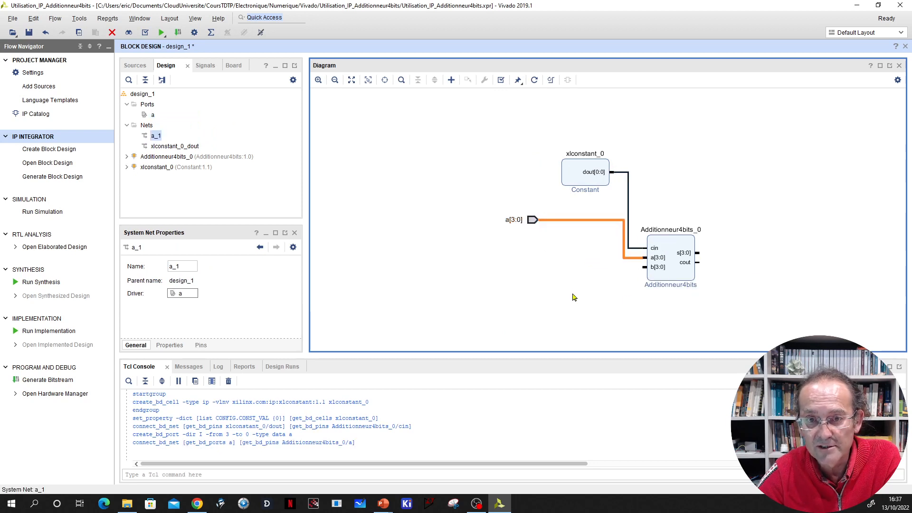
- Create an input port b of type Data as a vector from 3 to 0, and connect it to the adder's b input
{"action": "right_click", "coordinate": [553, 268]}
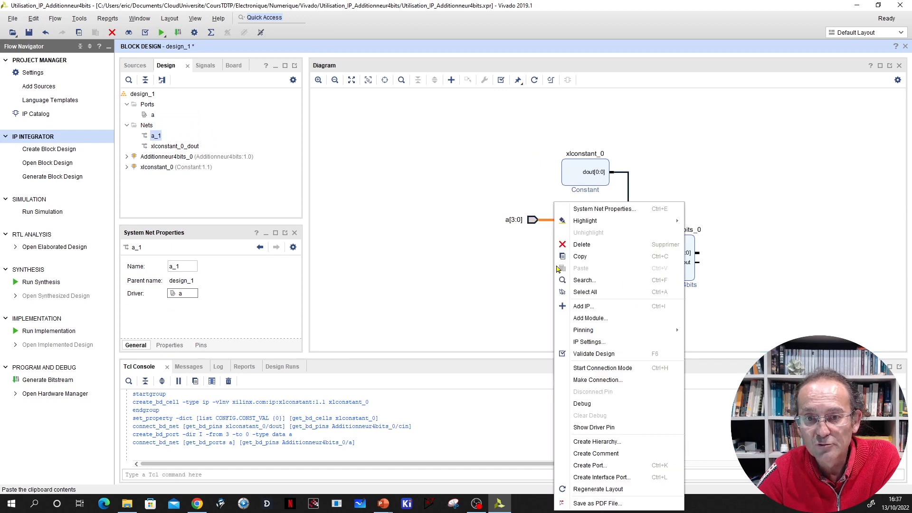
{"action": "left_click", "coordinate": [599, 467]}
{"action": "type", "text": "b"}
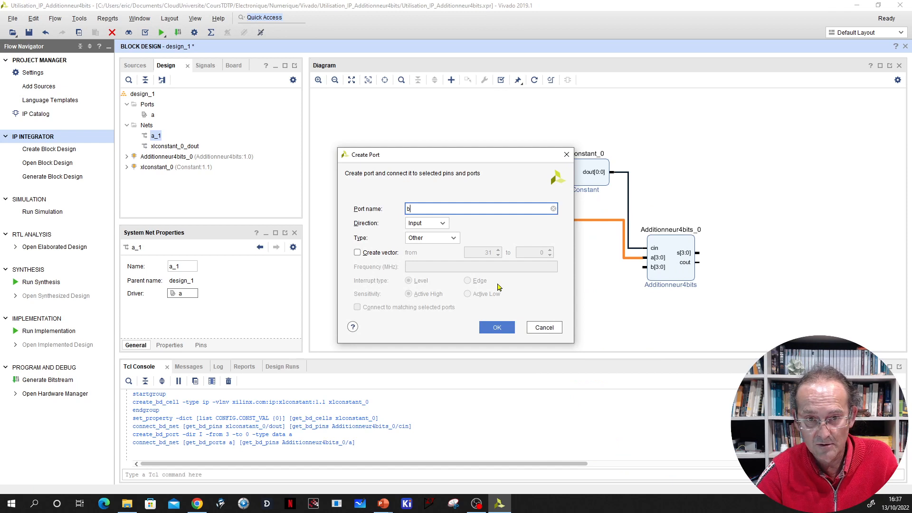
{"action": "left_click", "coordinate": [429, 240]}
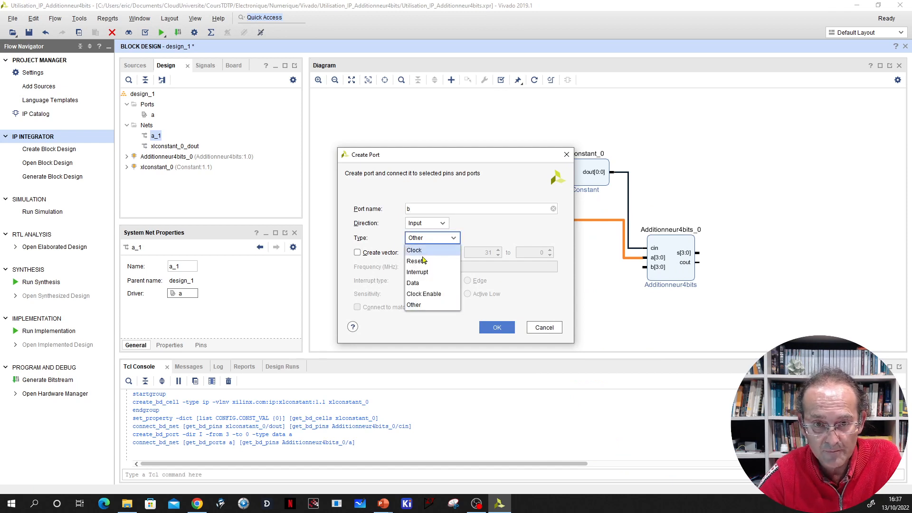
{"action": "left_click", "coordinate": [422, 285]}
{"action": "left_click", "coordinate": [357, 252]}
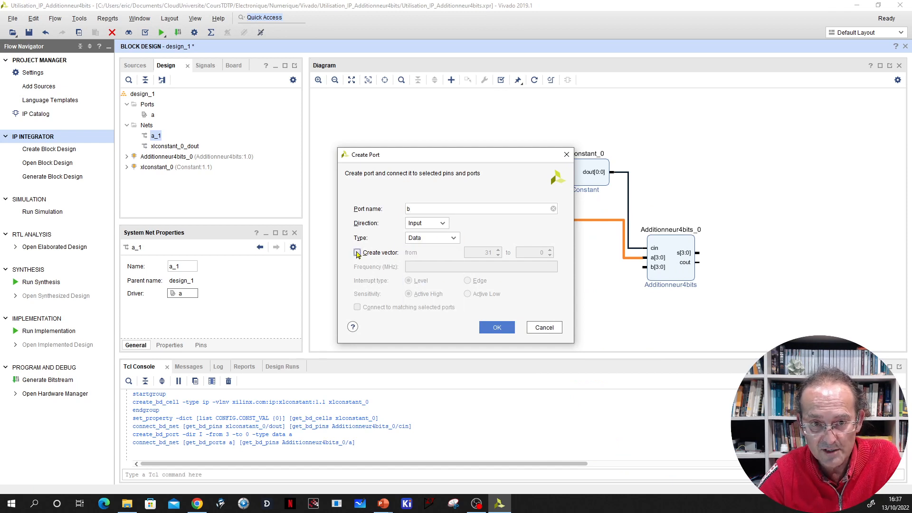
{"action": "left_click", "coordinate": [481, 254]}
{"action": "key", "text": "BackSpace"}
{"action": "left_click", "coordinate": [502, 332]}
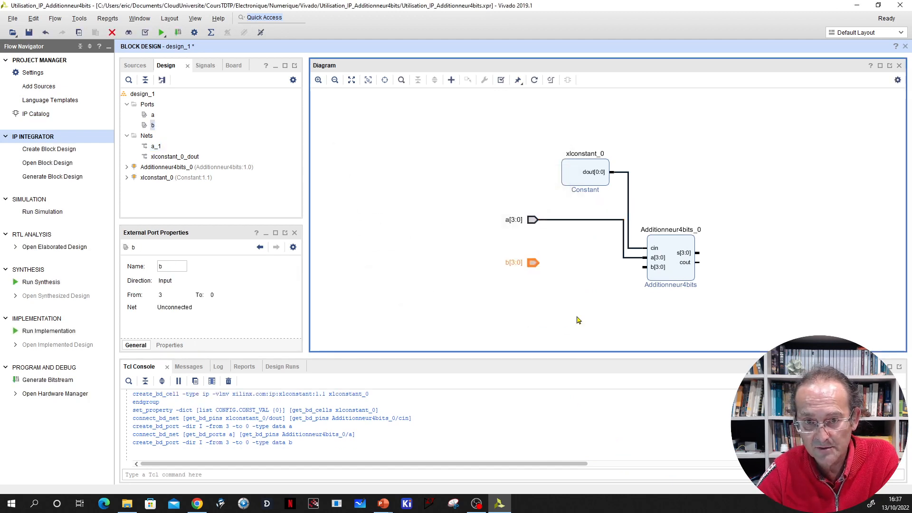
{"action": "left_click_drag", "start_coordinate": [646, 266], "coordinate": [534, 263]}
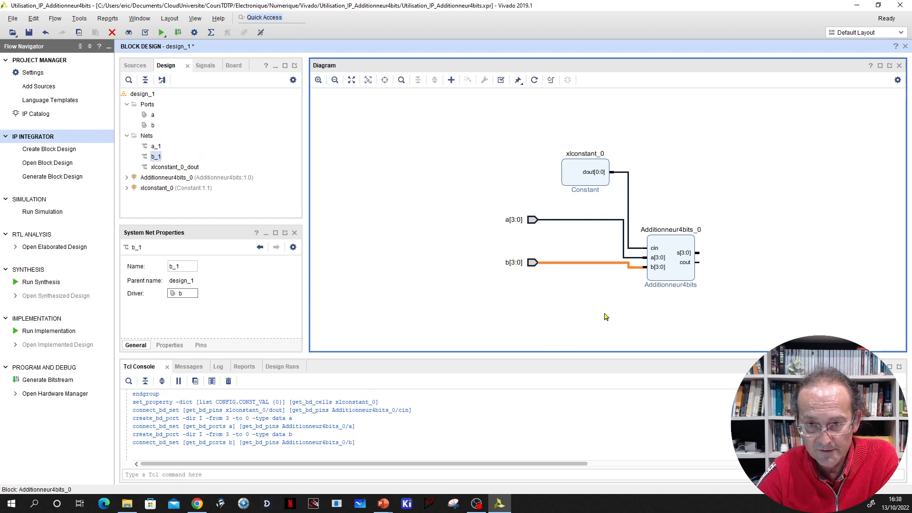
- Create an output port s of type Data as a vector from 3 to 0
{"action": "right_click", "coordinate": [499, 311]}
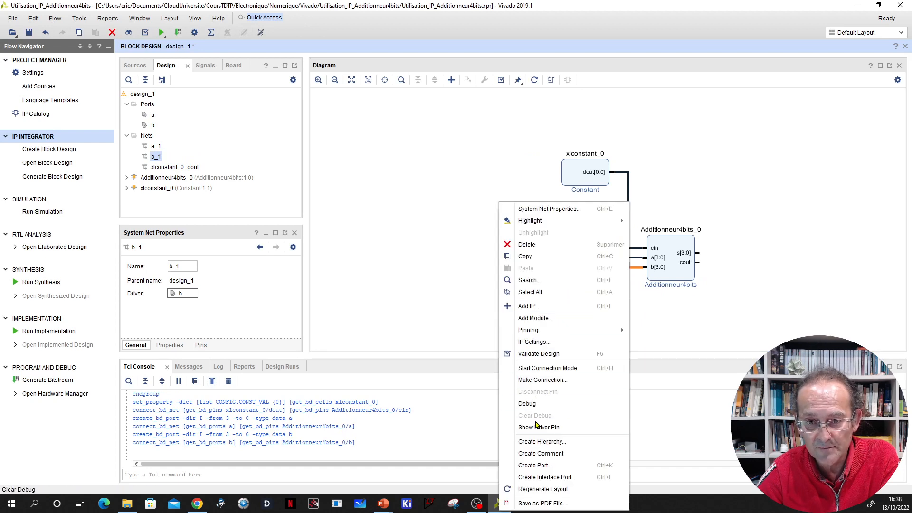
{"action": "left_click", "coordinate": [540, 469]}
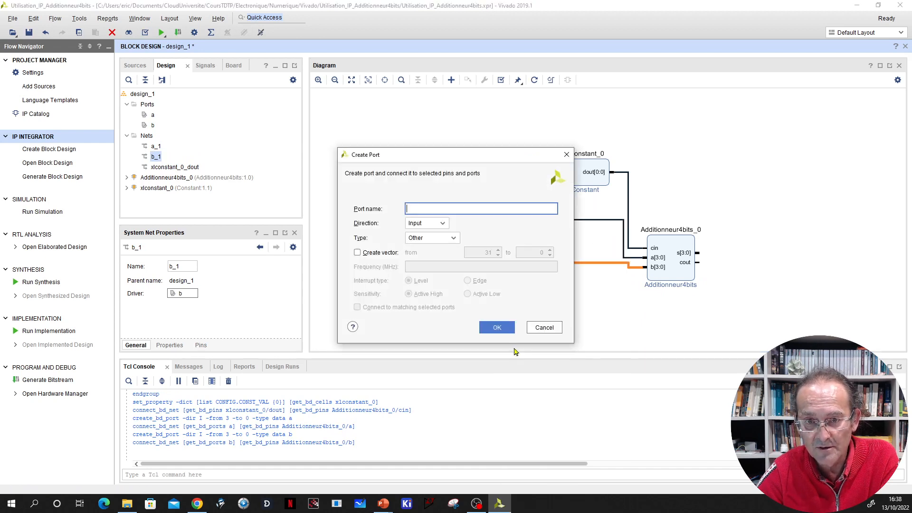
{"action": "type", "text": "s"}
{"action": "left_click", "coordinate": [435, 223]}
{"action": "left_click", "coordinate": [430, 247]}
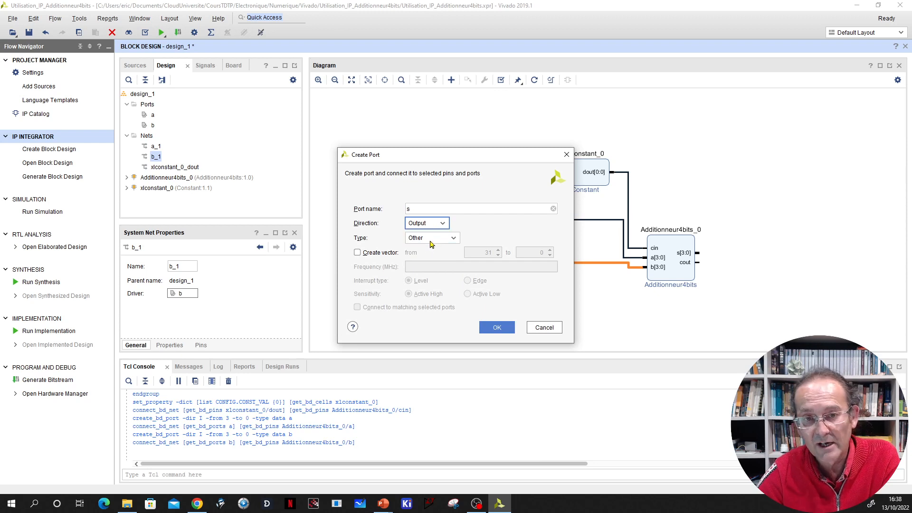
{"action": "left_click", "coordinate": [431, 237]}
{"action": "left_click", "coordinate": [419, 281]}
{"action": "left_click", "coordinate": [357, 253]}
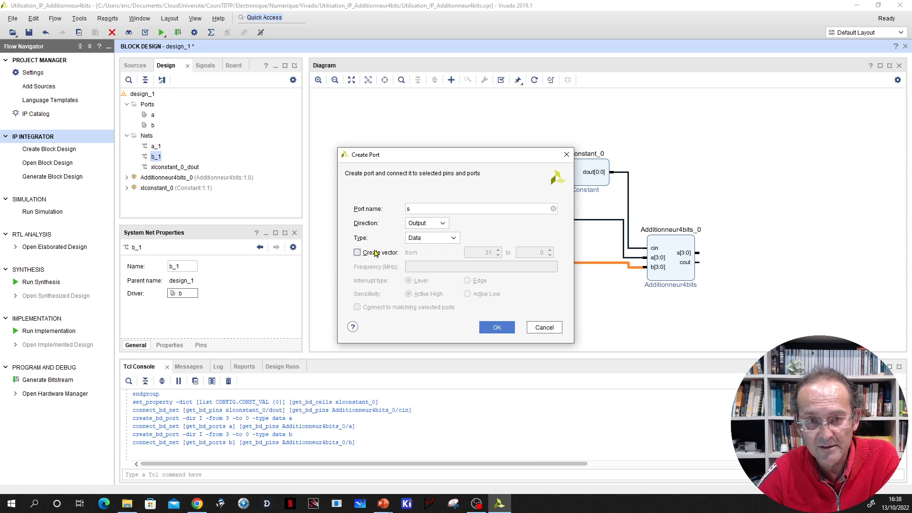
{"action": "left_click", "coordinate": [487, 252]}
{"action": "type", "text": "3"}
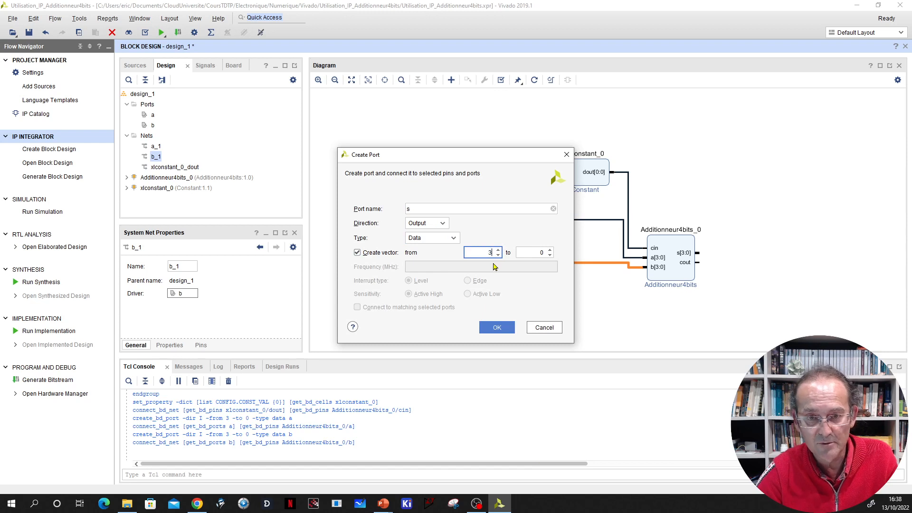
{"action": "left_click", "coordinate": [499, 327]}
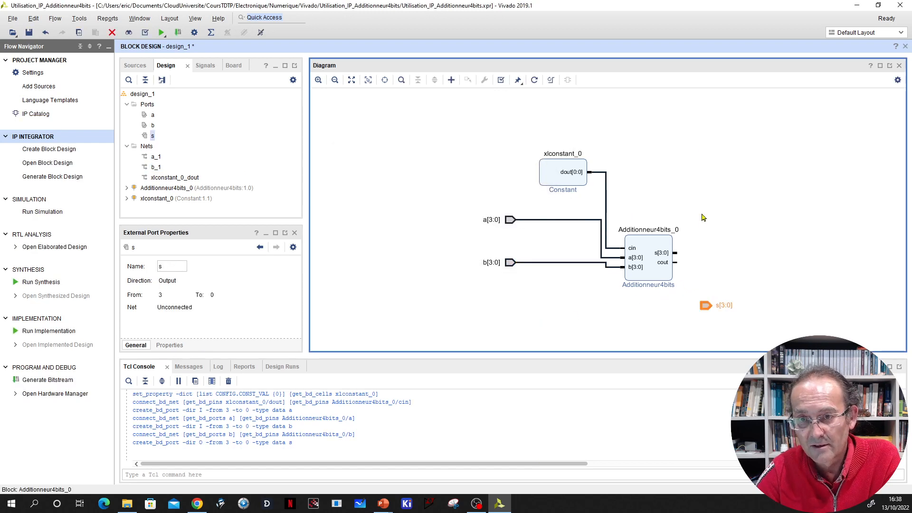
- Connect the adder's s output to the s port and regenerate the diagram layout
{"action": "left_click_drag", "start_coordinate": [679, 251], "coordinate": [703, 304]}
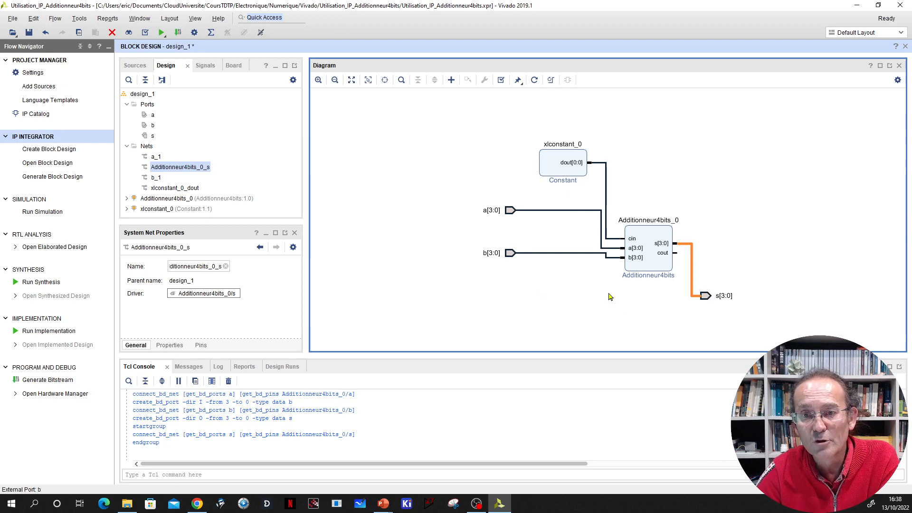
{"action": "left_click", "coordinate": [535, 81]}
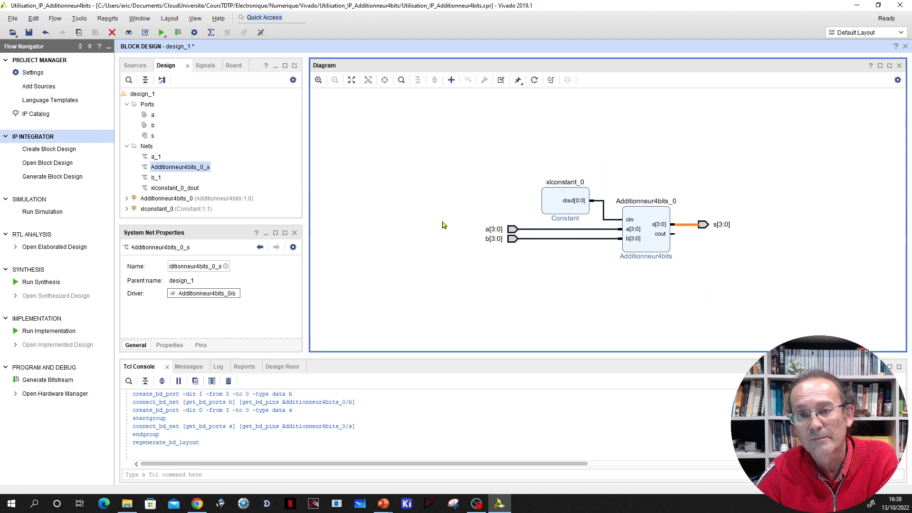